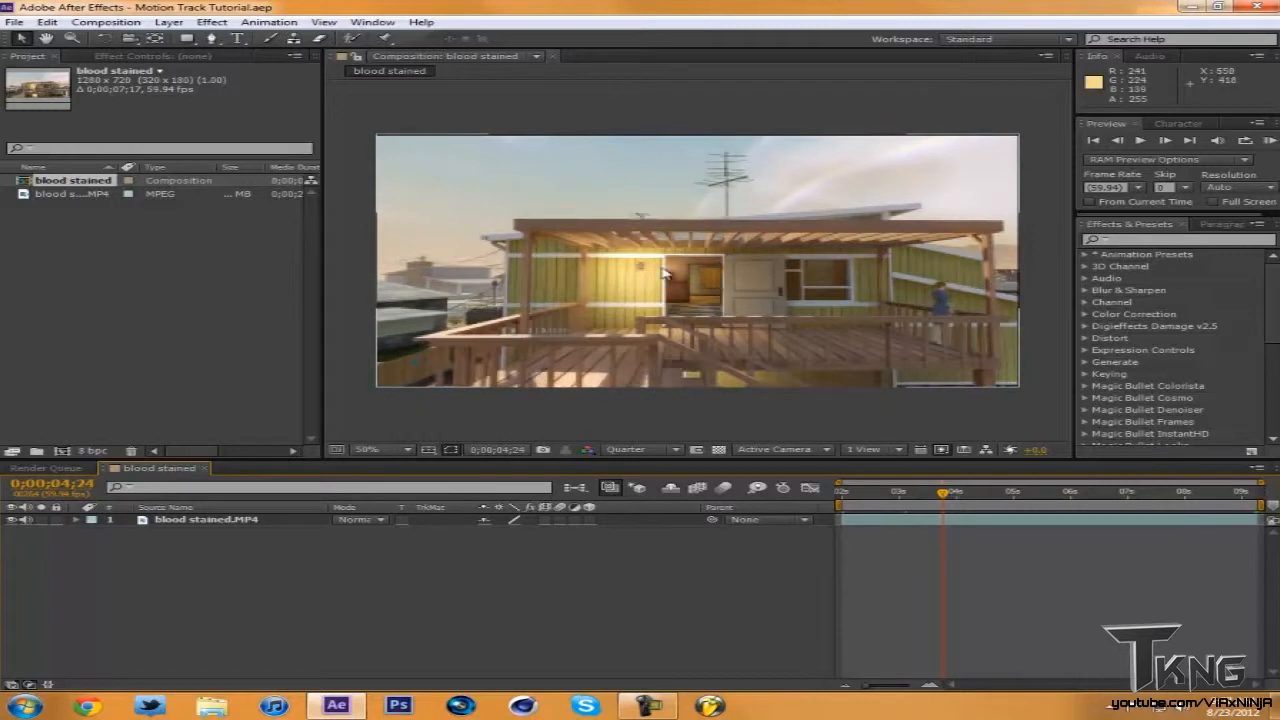
click(1069, 493)
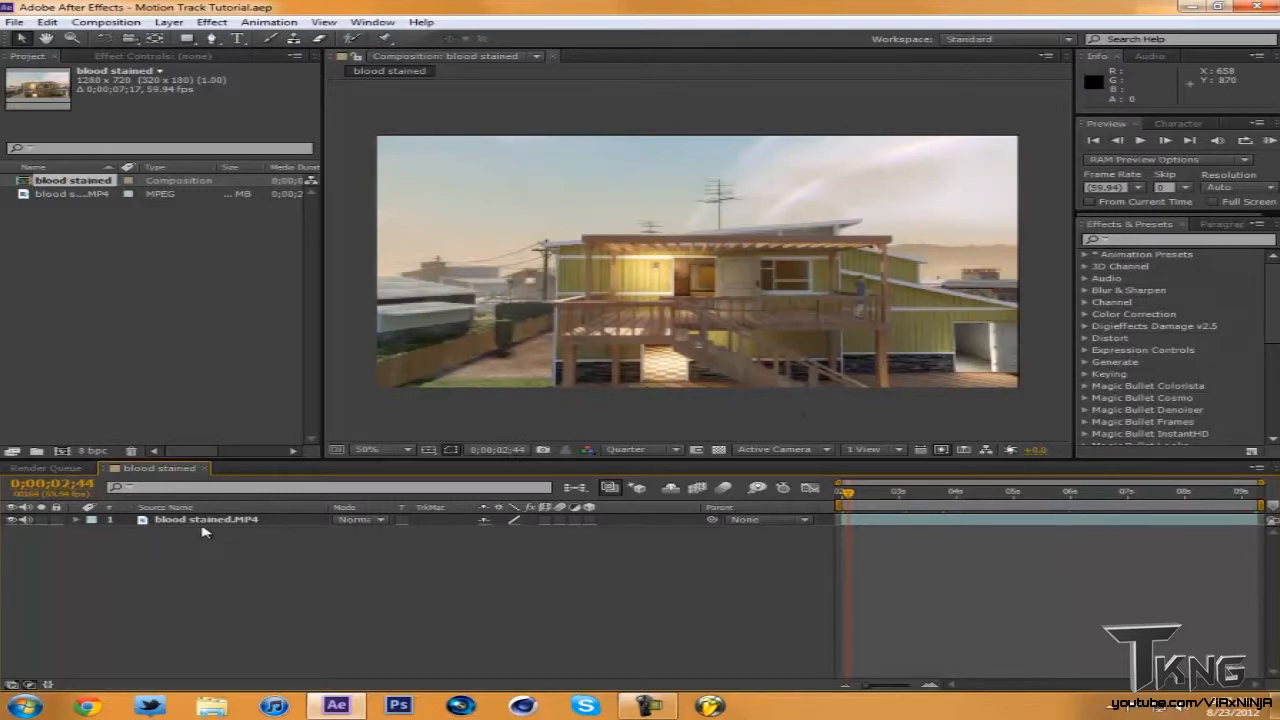
right_click(250, 518)
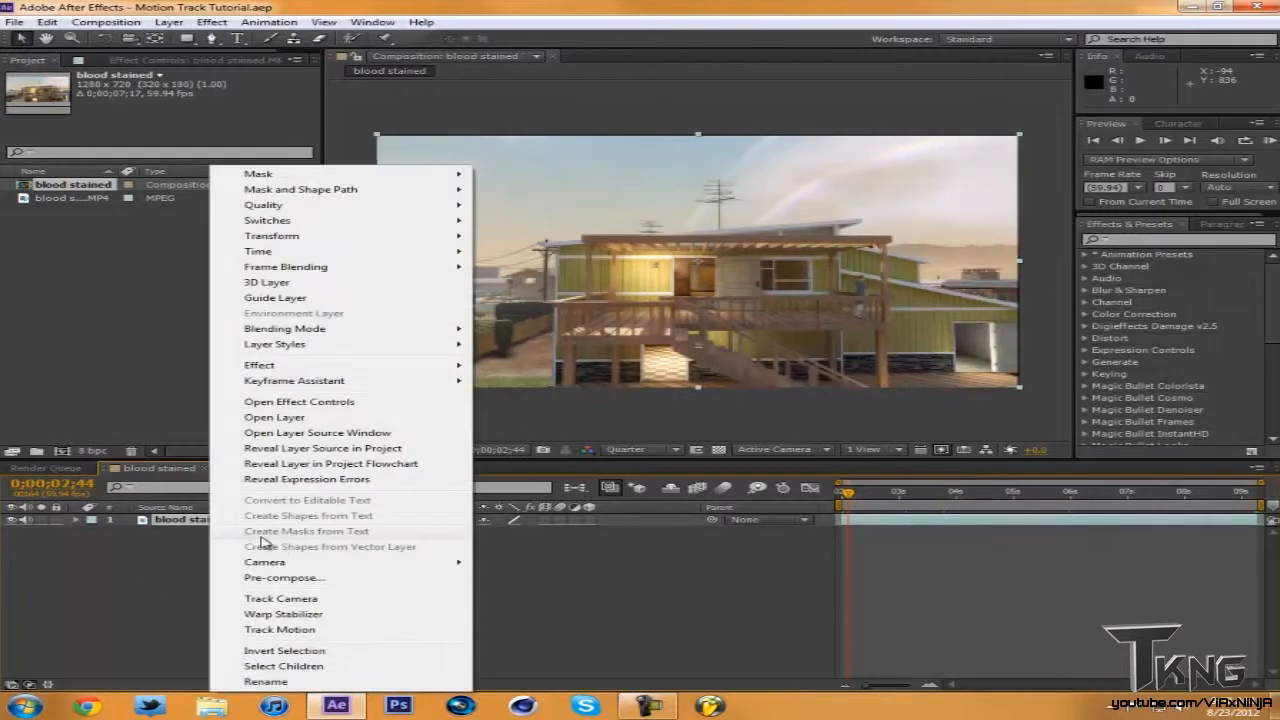
click(530, 572)
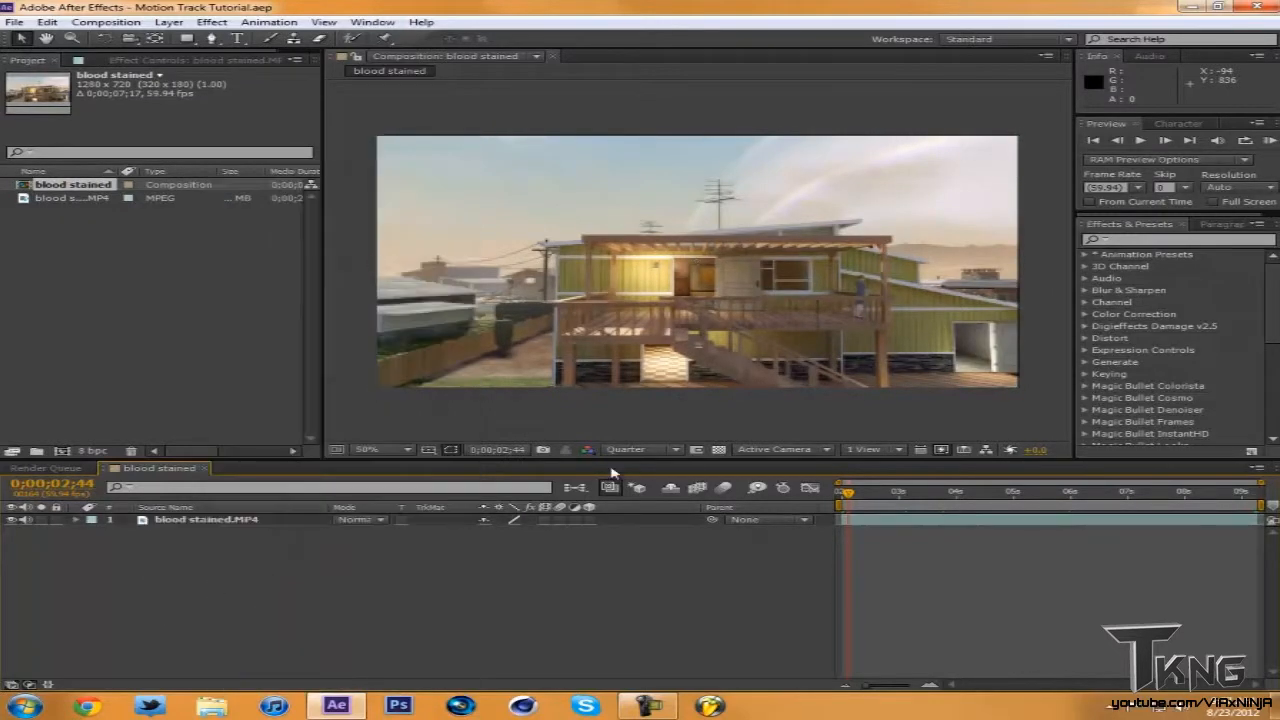
- Search the effects for "tracker" and apply 3D Camera Tracker to the blood stained.MP4 layer
click(1190, 241)
text(tracker)
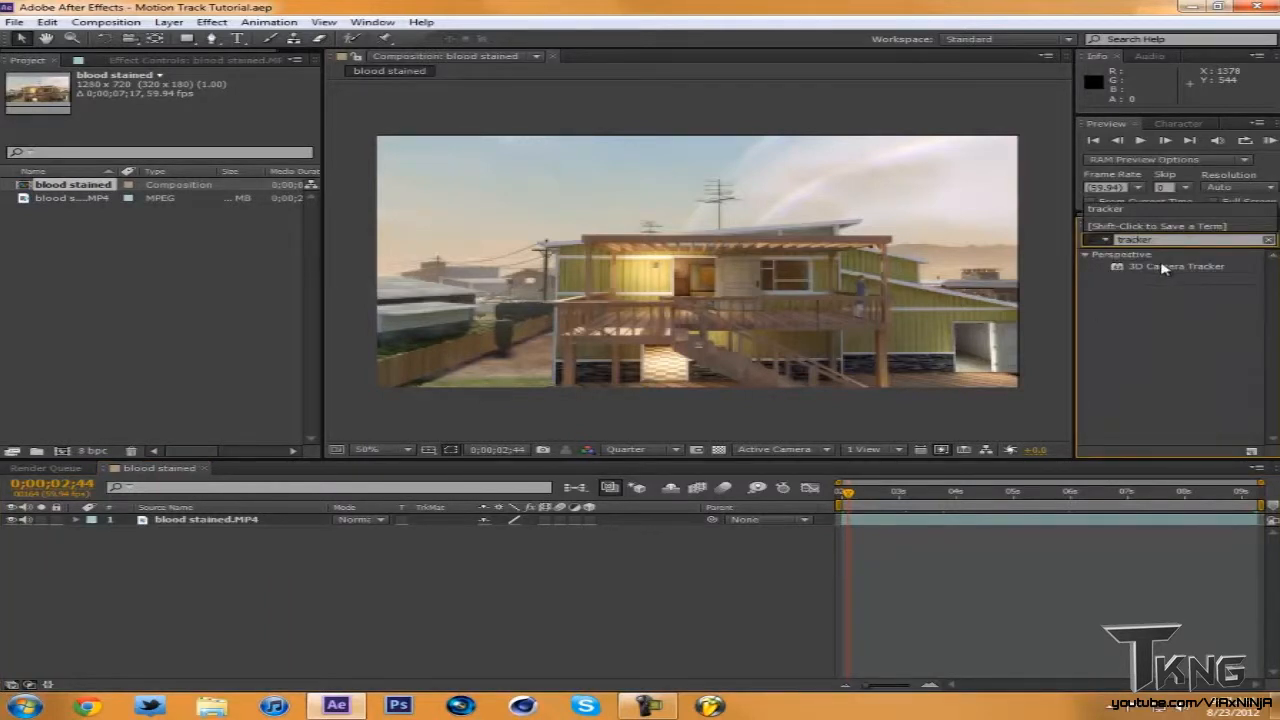
drag(1163, 267, 187, 522)
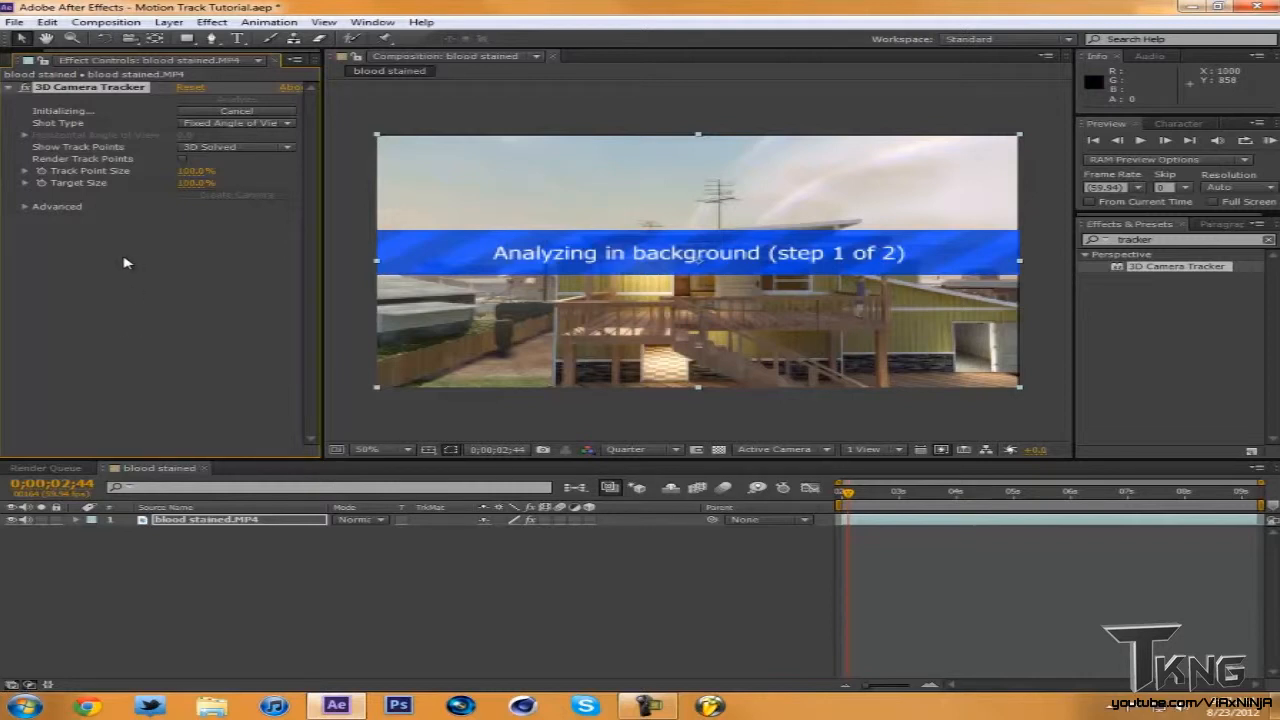
click(267, 610)
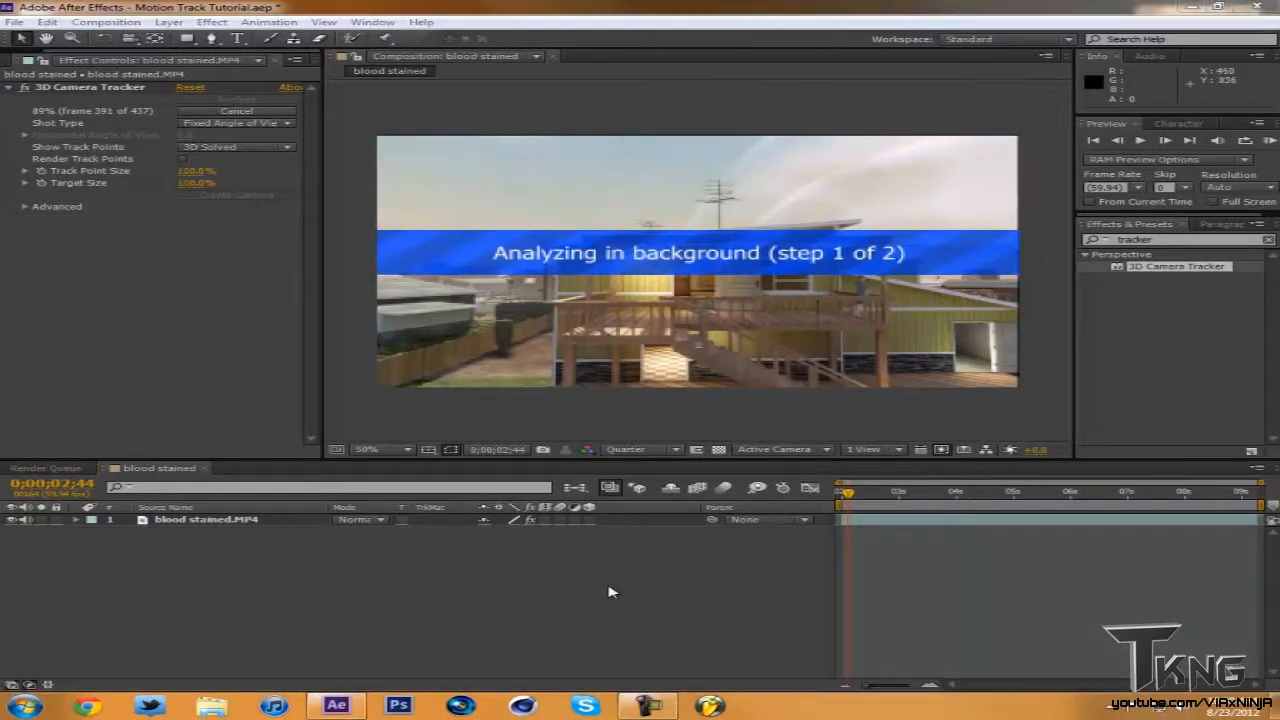
right_click(648, 705)
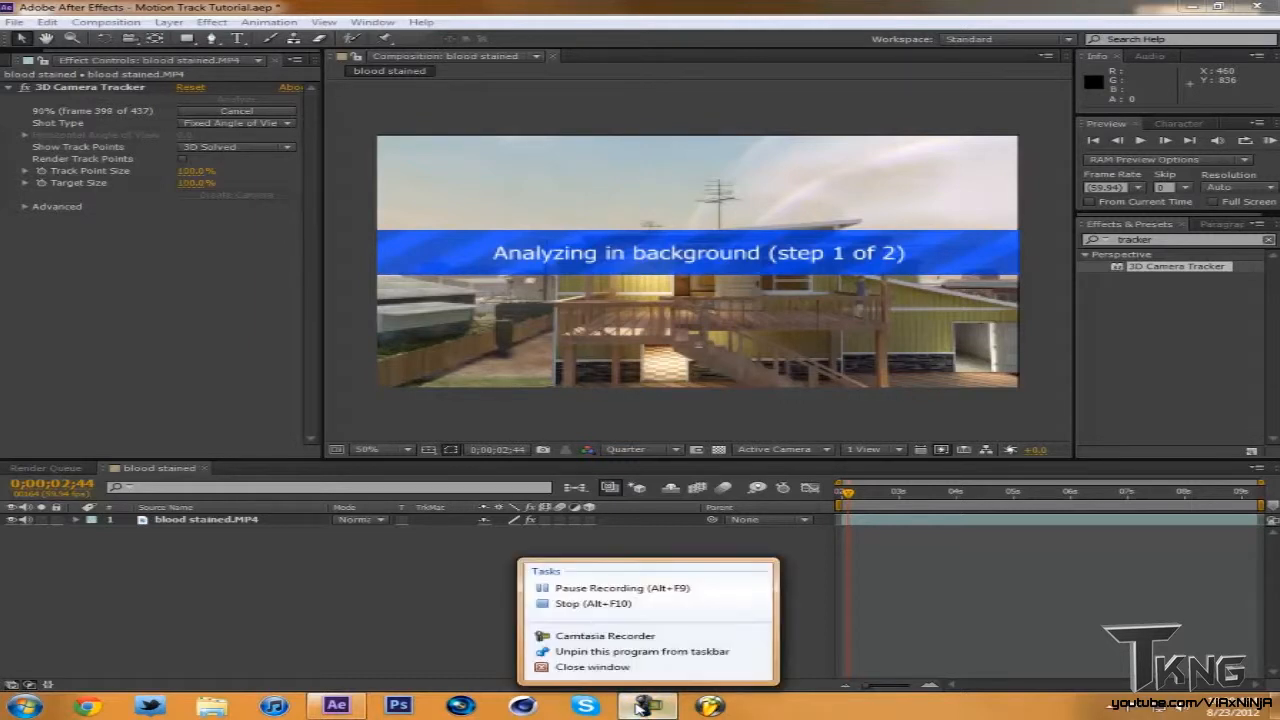
click(420, 610)
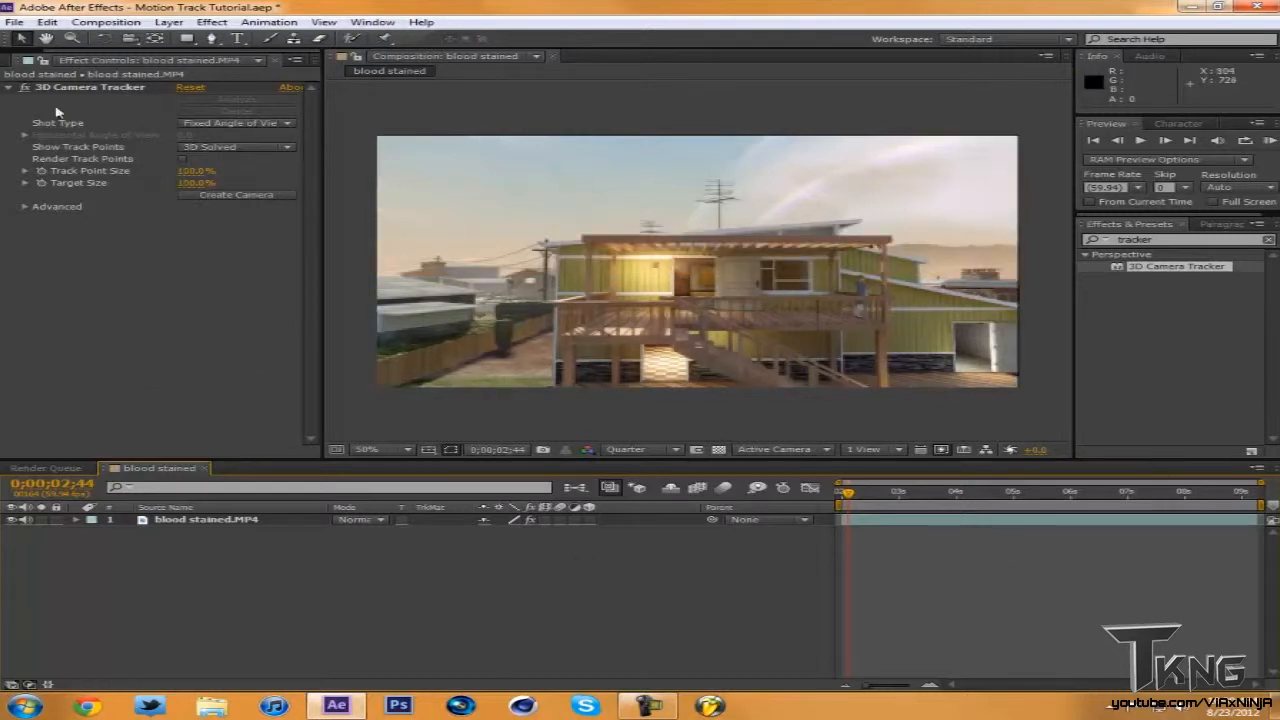
- Select the 3D Camera Tracker effect to display its track points, trying Render Track Points on and back off
click(128, 87)
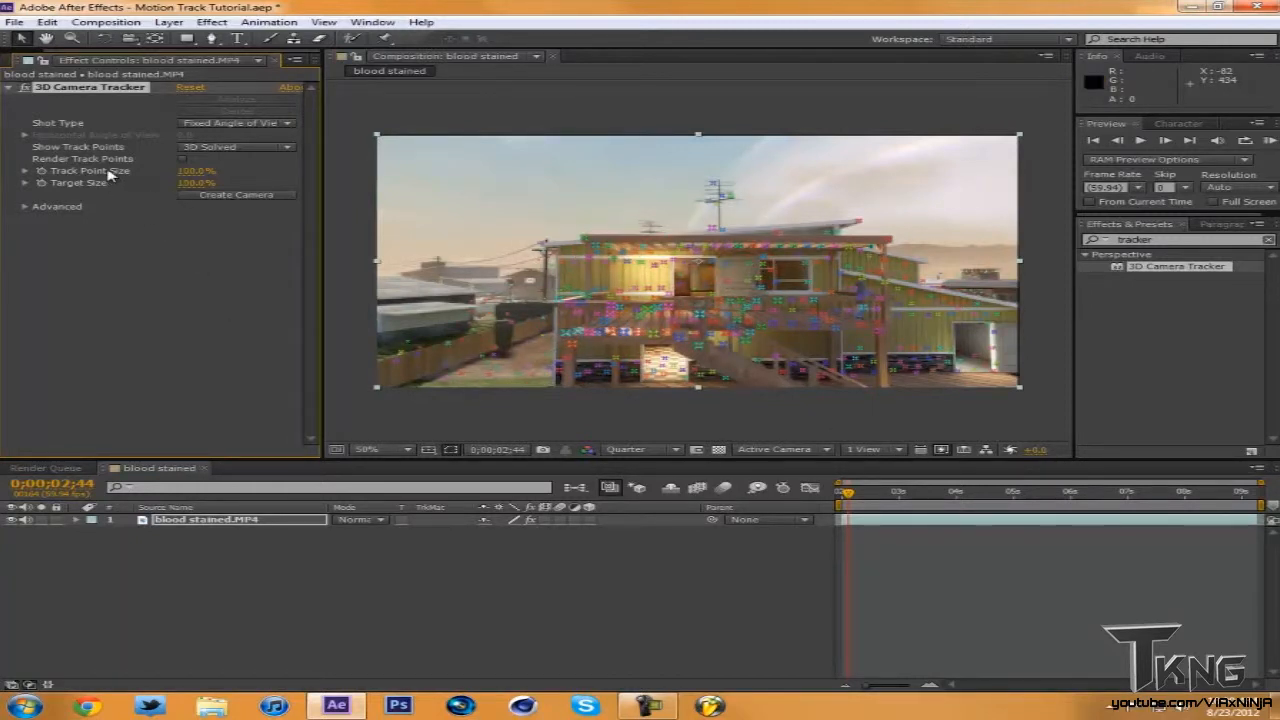
click(183, 159)
click(496, 537)
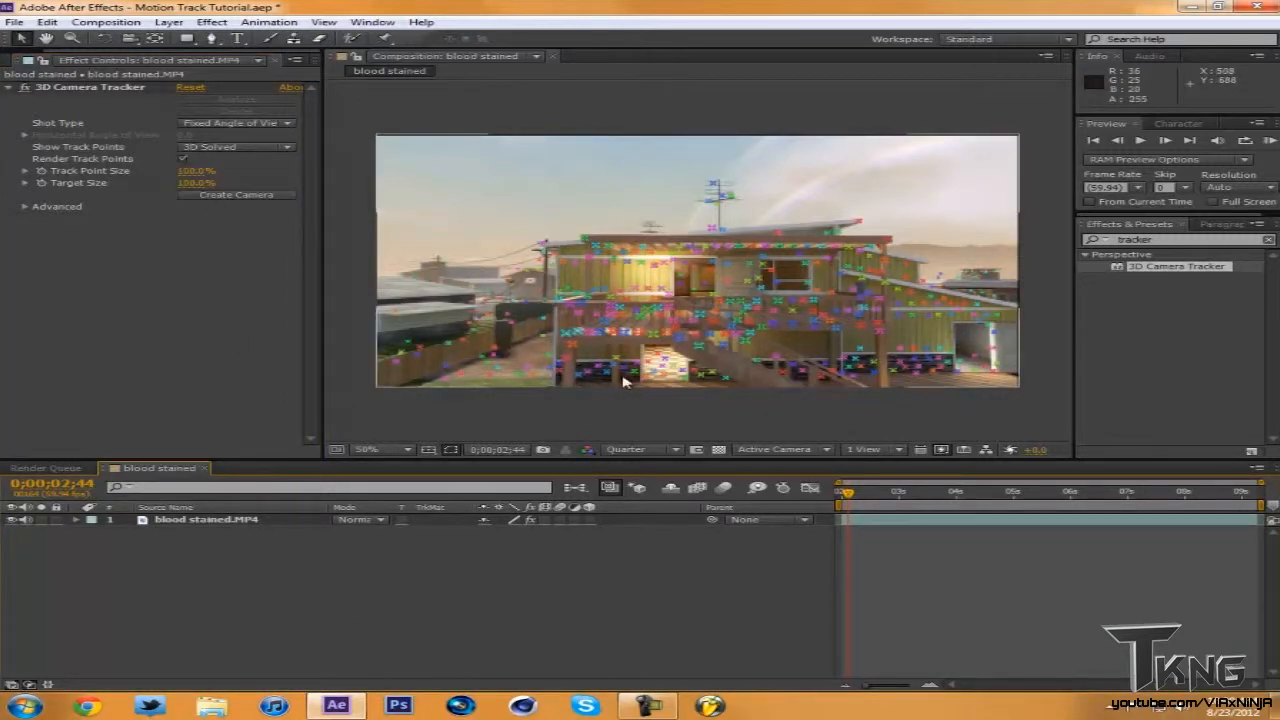
click(183, 160)
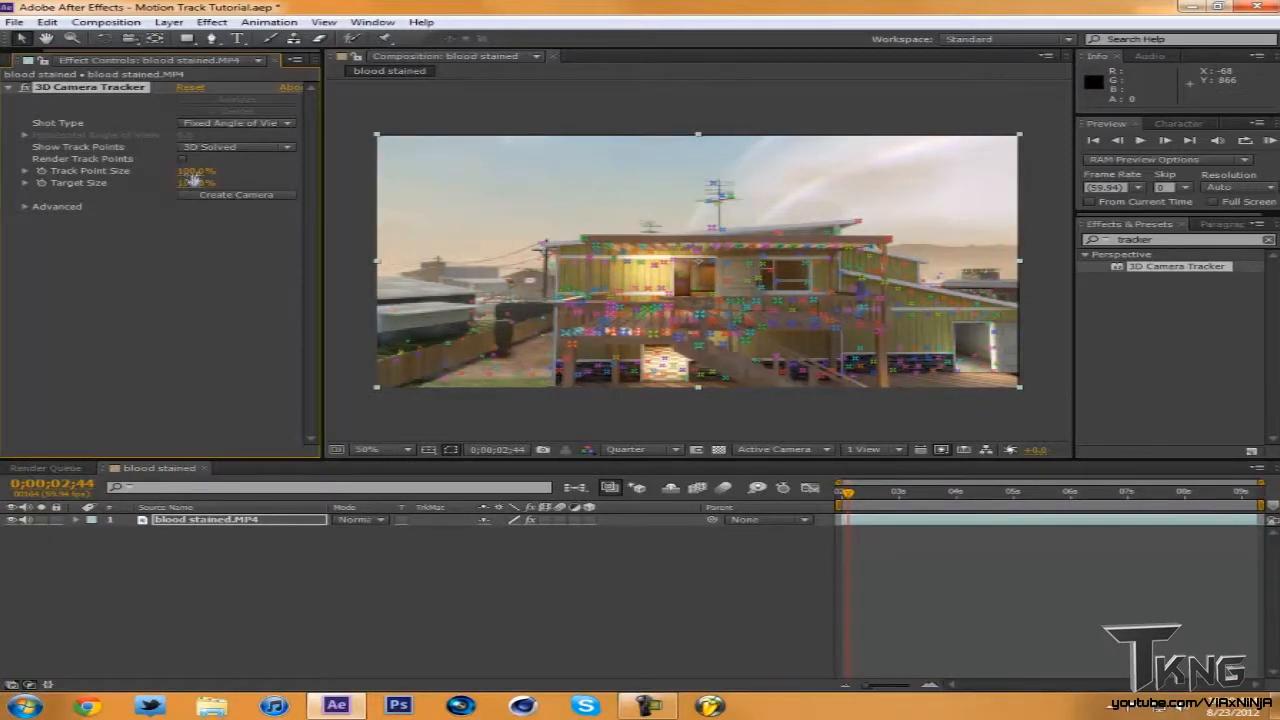
- Try a different Track Point Size for the camera tracker and restore it to 100%
drag(224, 170, 315, 170)
drag(1240, 225, 203, 186)
click(191, 172)
text(100)
key(Return)
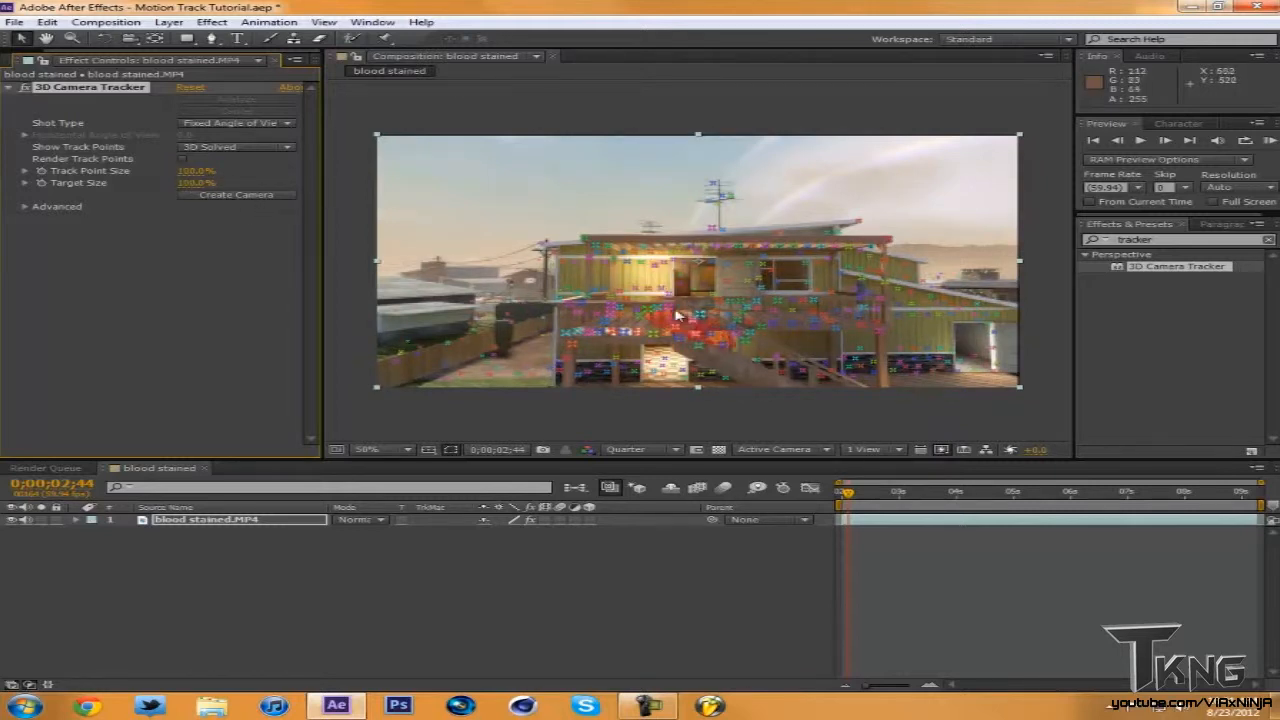
- Try a larger Target Size for the camera tracker and restore it to 100%
drag(184, 183, 520, 178)
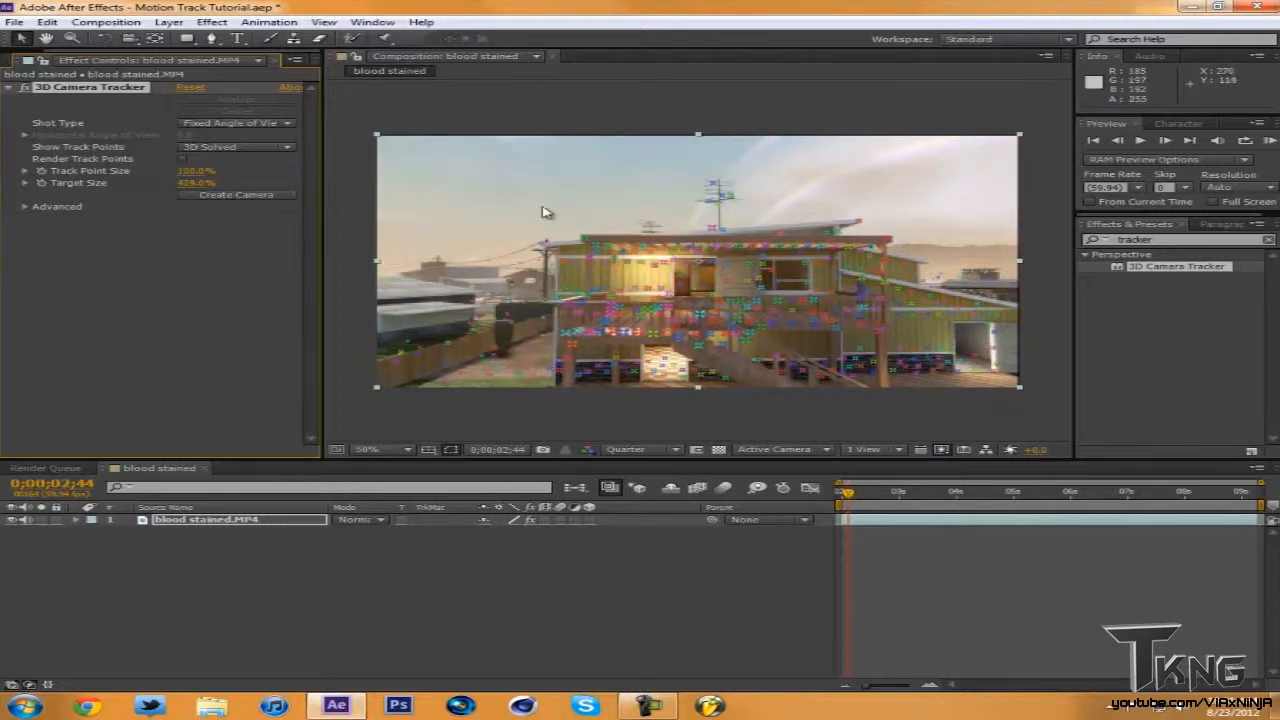
click(193, 183)
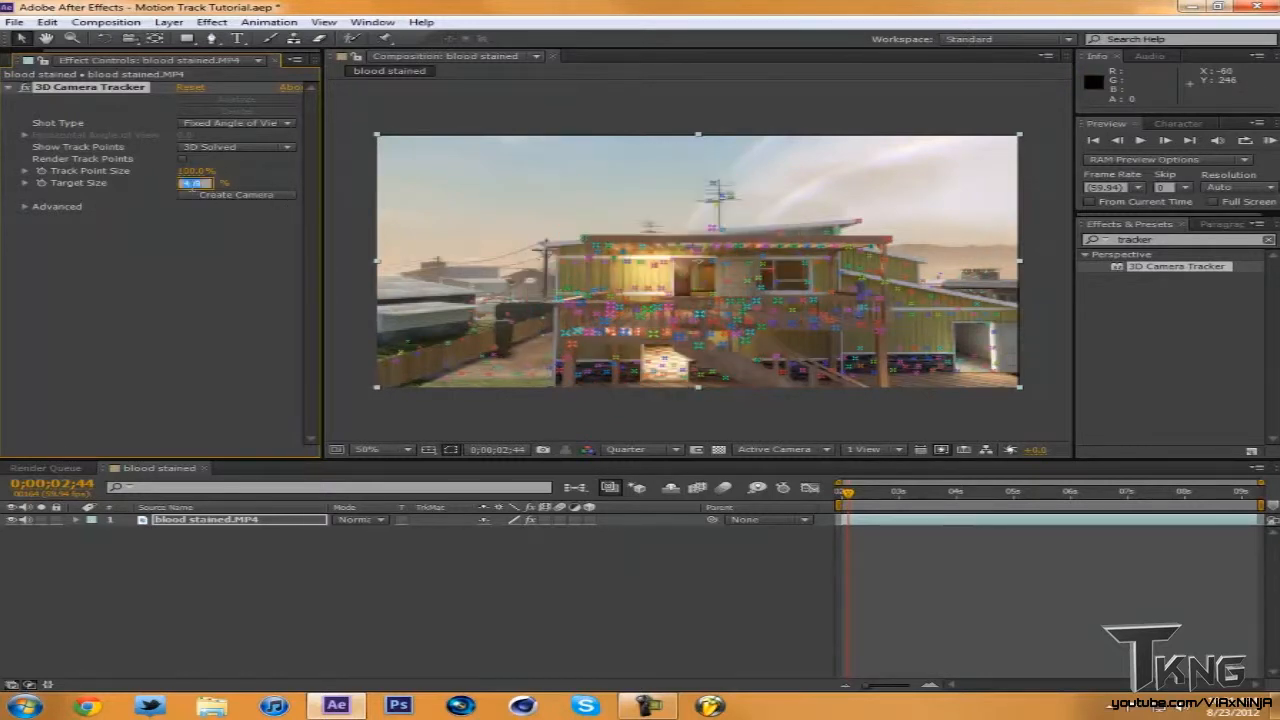
text(100)
key(Return)
- At 0;00;07;11, select the track points along the upper and lower edges of the yellow wall beside the doorway
click(984, 496)
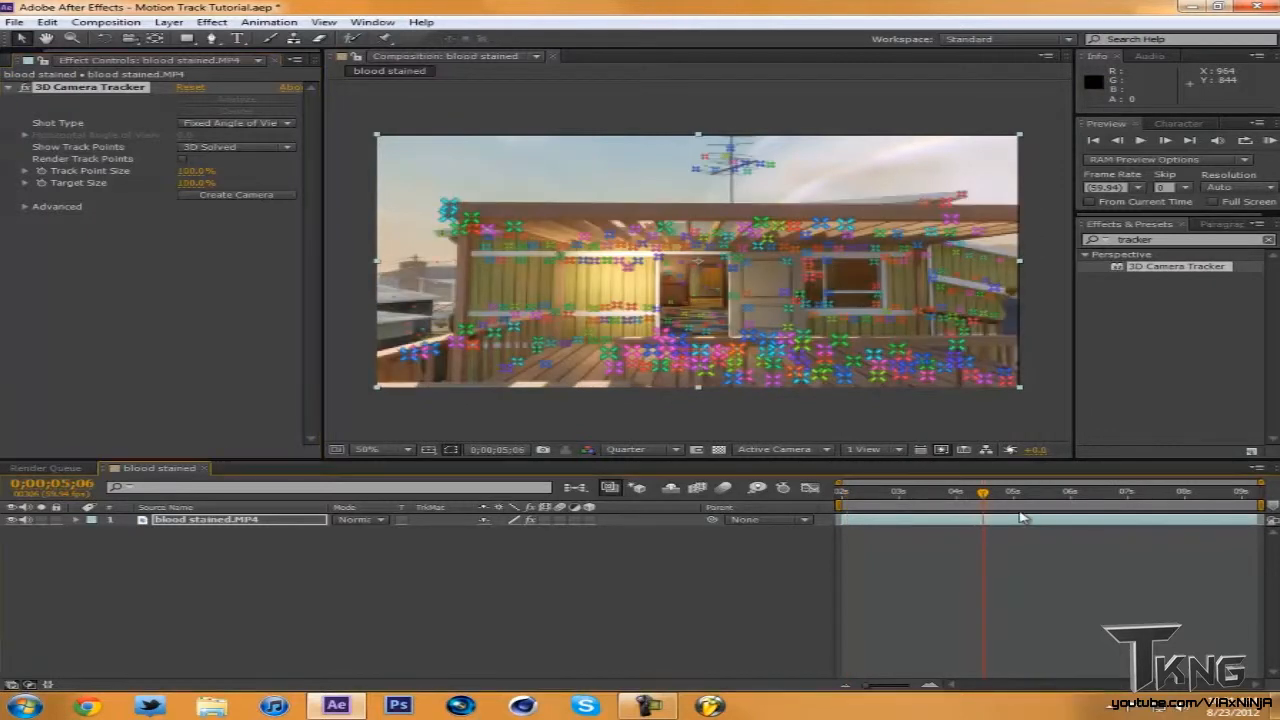
click(1070, 494)
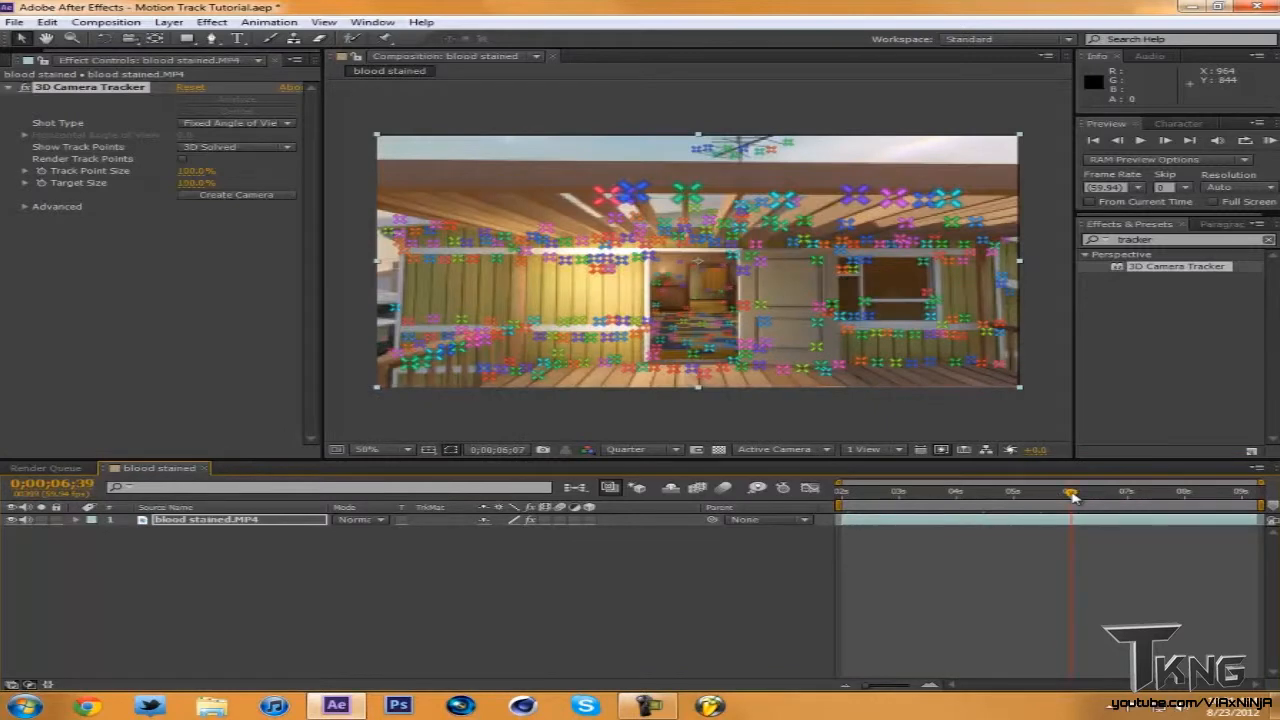
click(1102, 494)
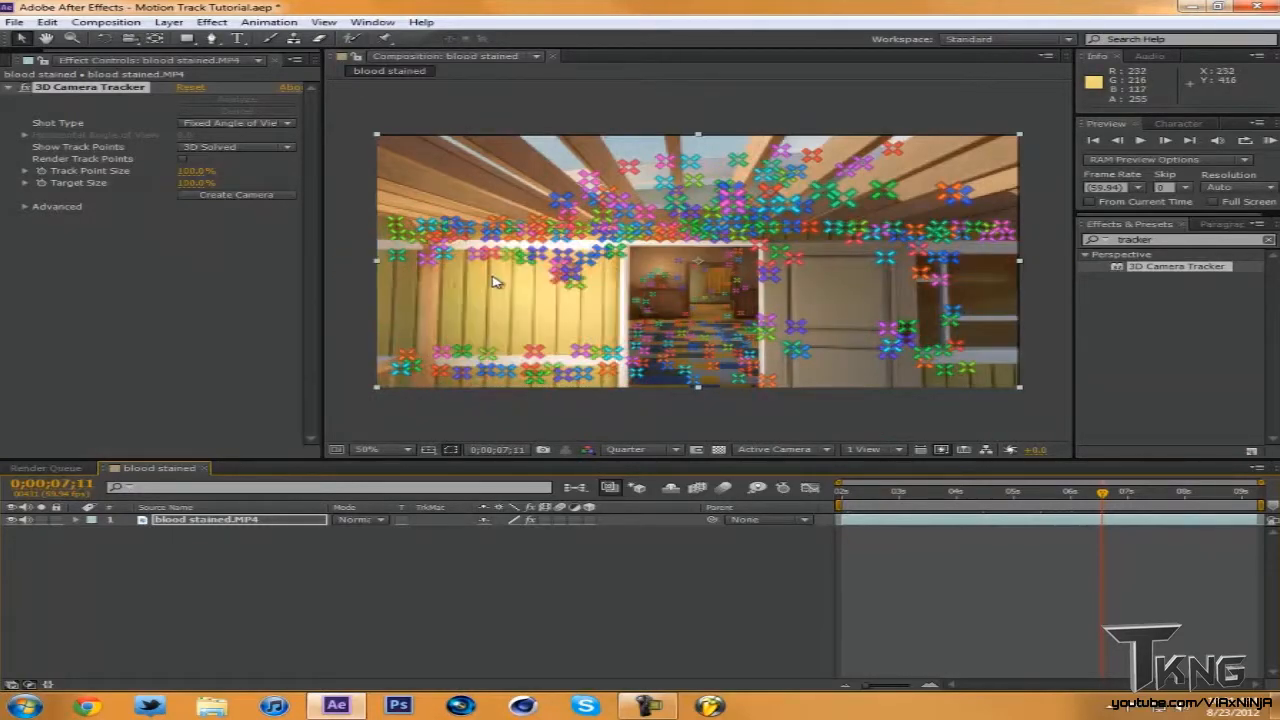
shift+click(463, 354)
shift+click(488, 355)
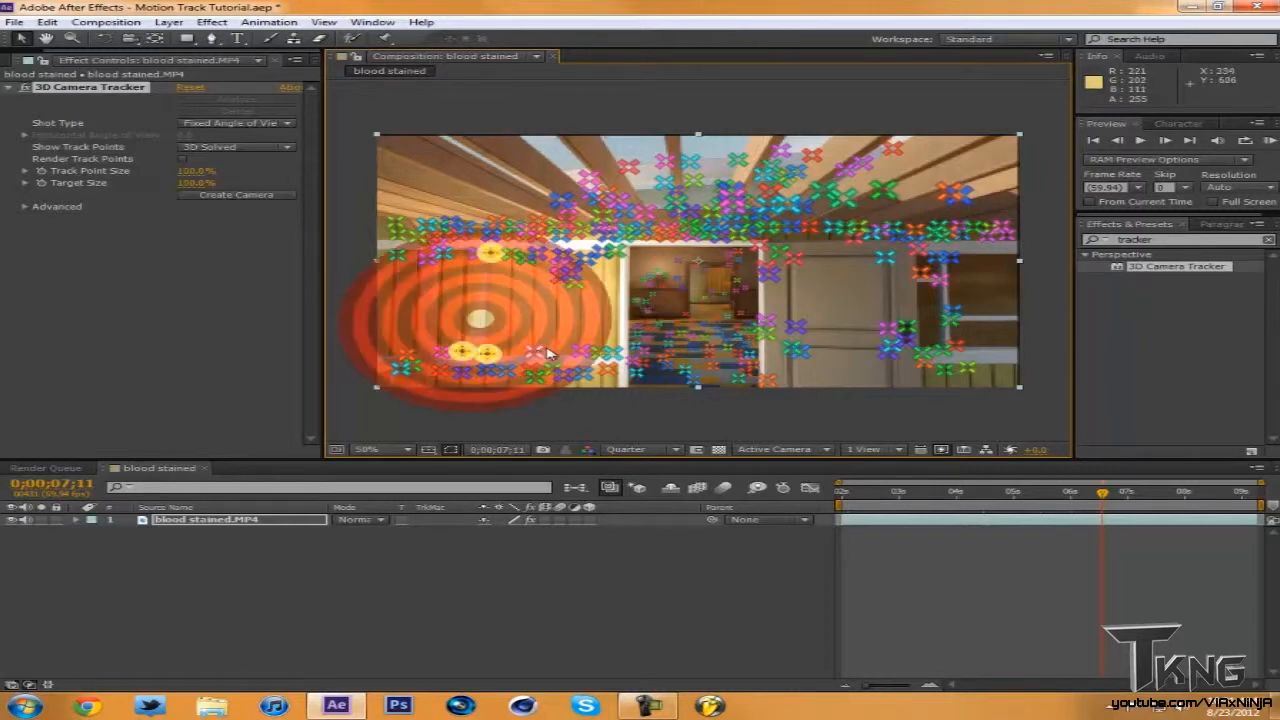
shift+click(535, 354)
shift+click(600, 354)
shift+click(582, 353)
shift+click(494, 373)
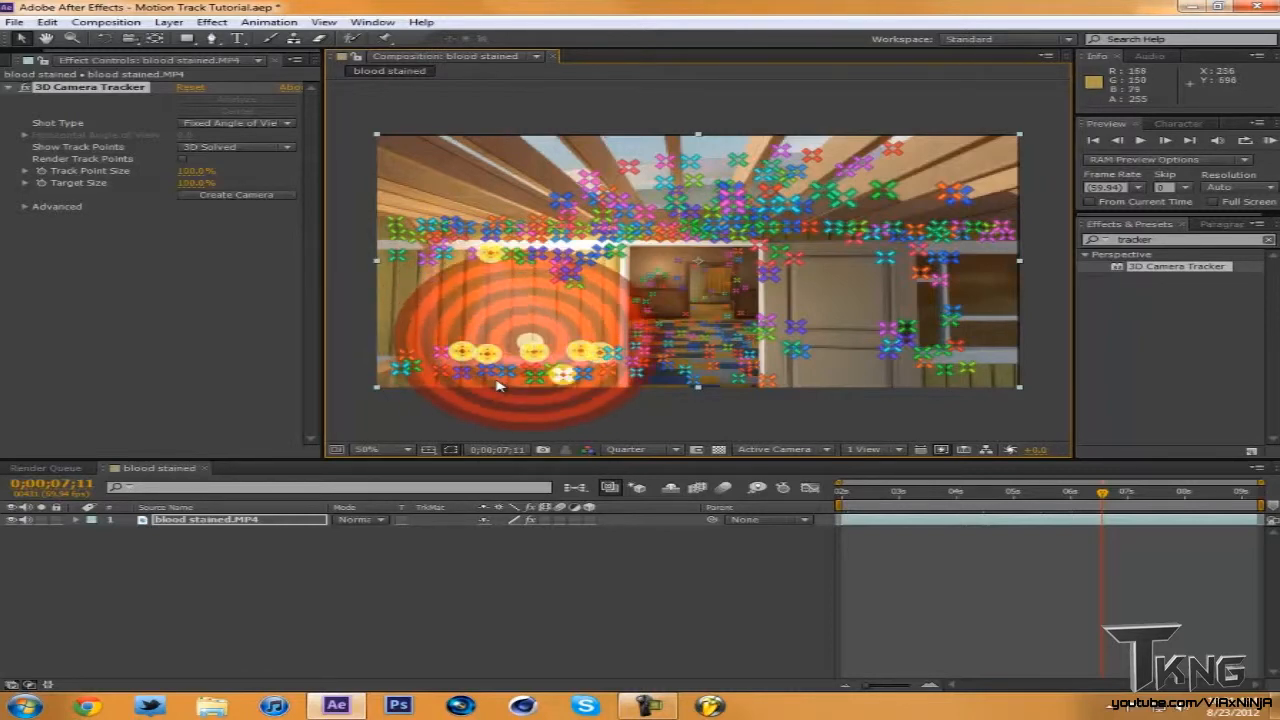
click(501, 378)
mouse_move(525, 253)
mouse_down()
mouse_move(451, 245)
mouse_move(420, 270)
mouse_move(410, 323)
mouse_move(445, 400)
mouse_move(602, 392)
mouse_move(607, 298)
mouse_move(595, 268)
mouse_move(517, 246)
mouse_move(515, 314)
mouse_up()
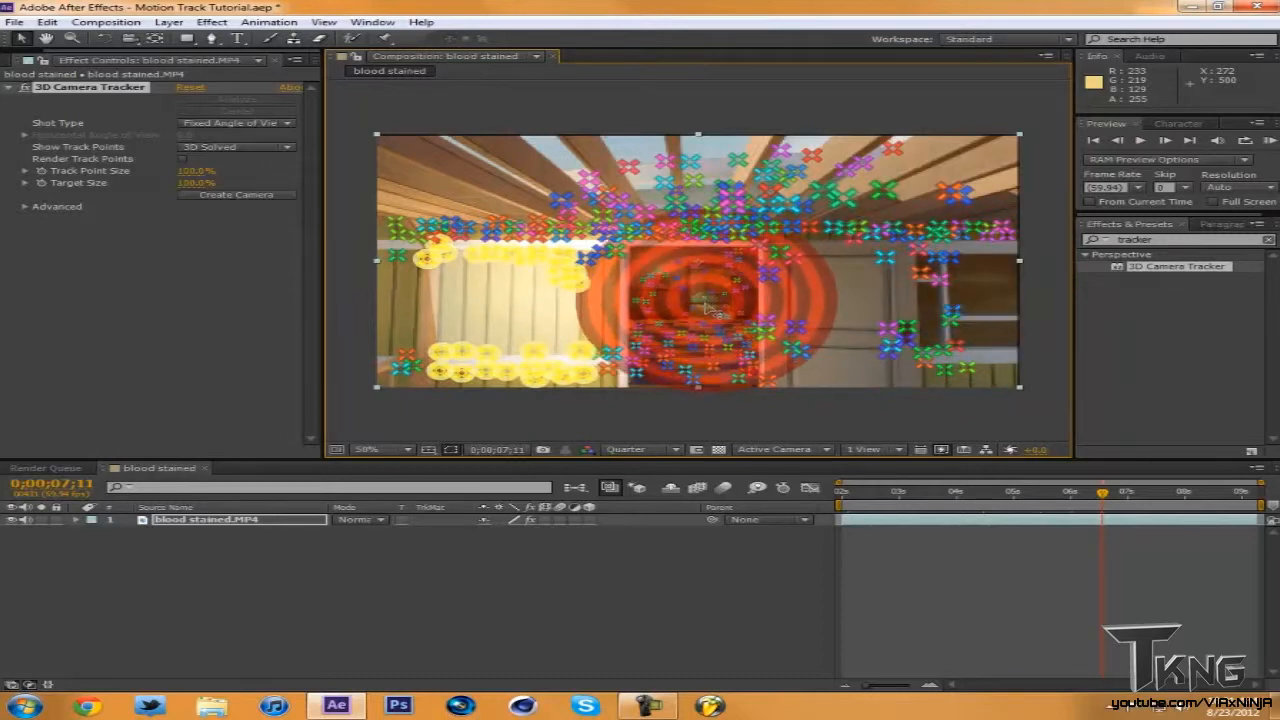
- At 0;00;05;51, select the track points around the brightly lit yellow wall and create a solid and camera from them
click(1028, 492)
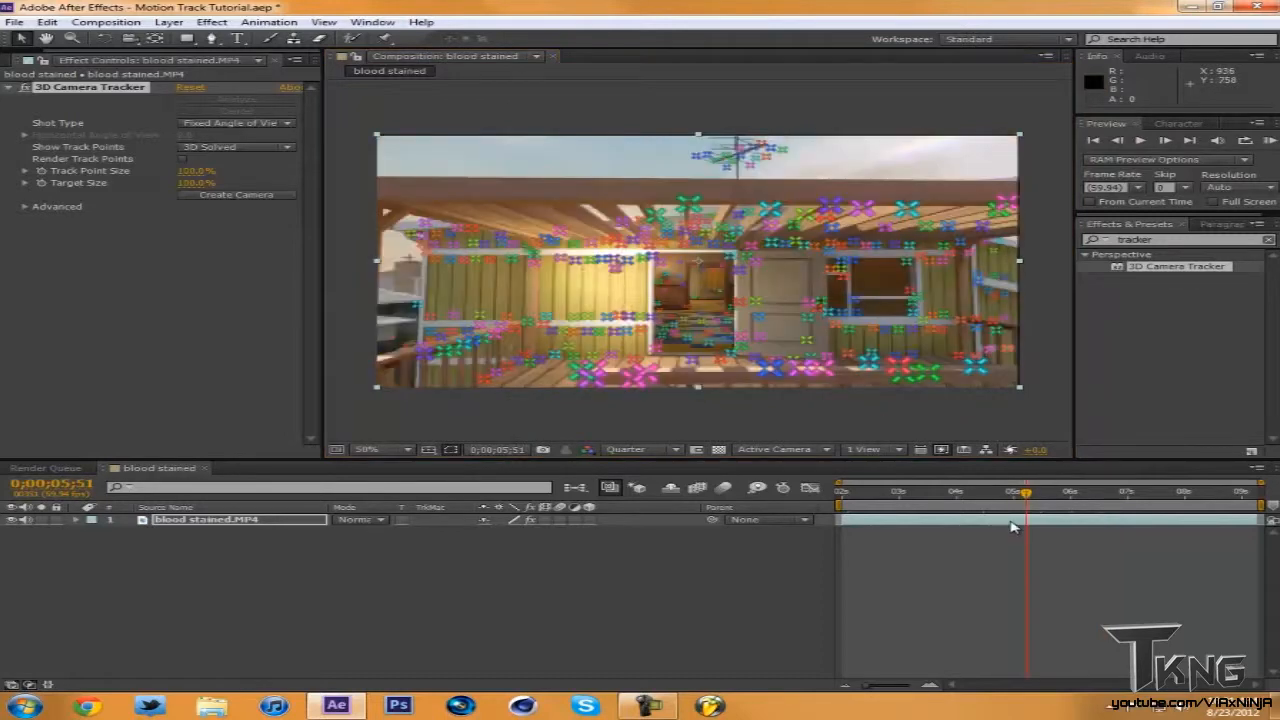
mouse_move(592, 254)
mouse_down()
mouse_move(519, 312)
mouse_move(588, 351)
mouse_move(625, 272)
mouse_up()
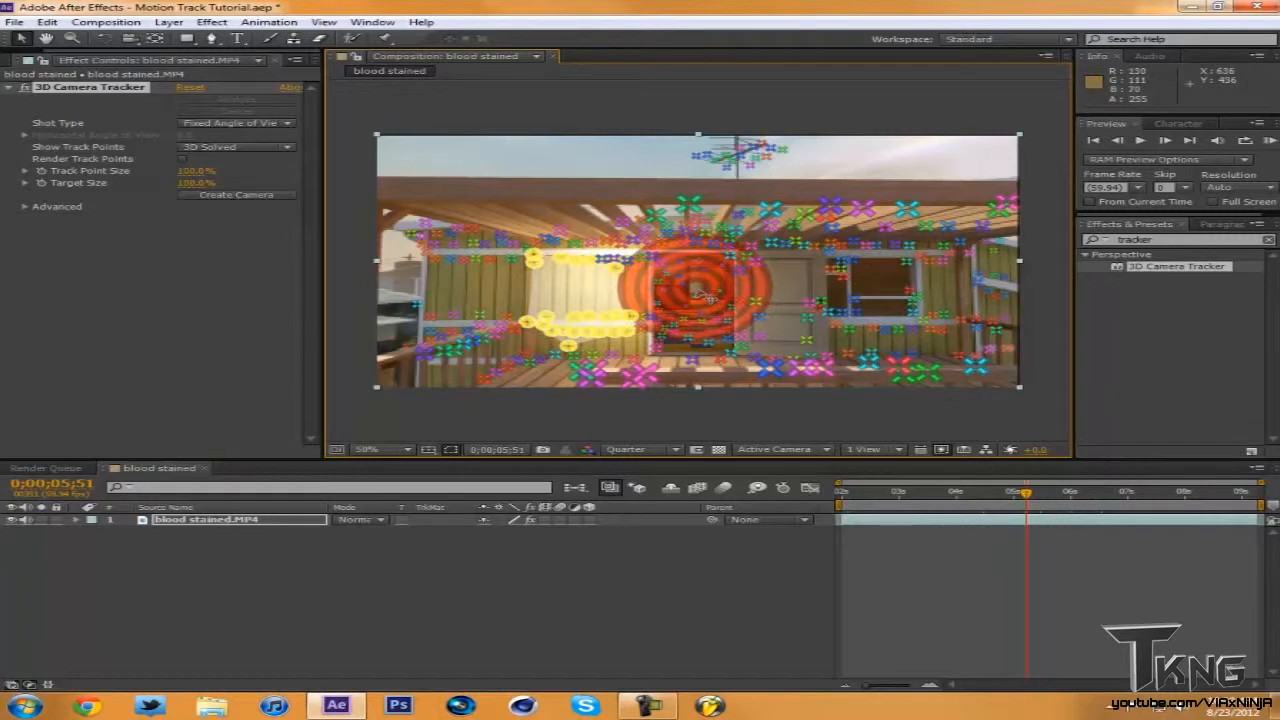
right_click(706, 294)
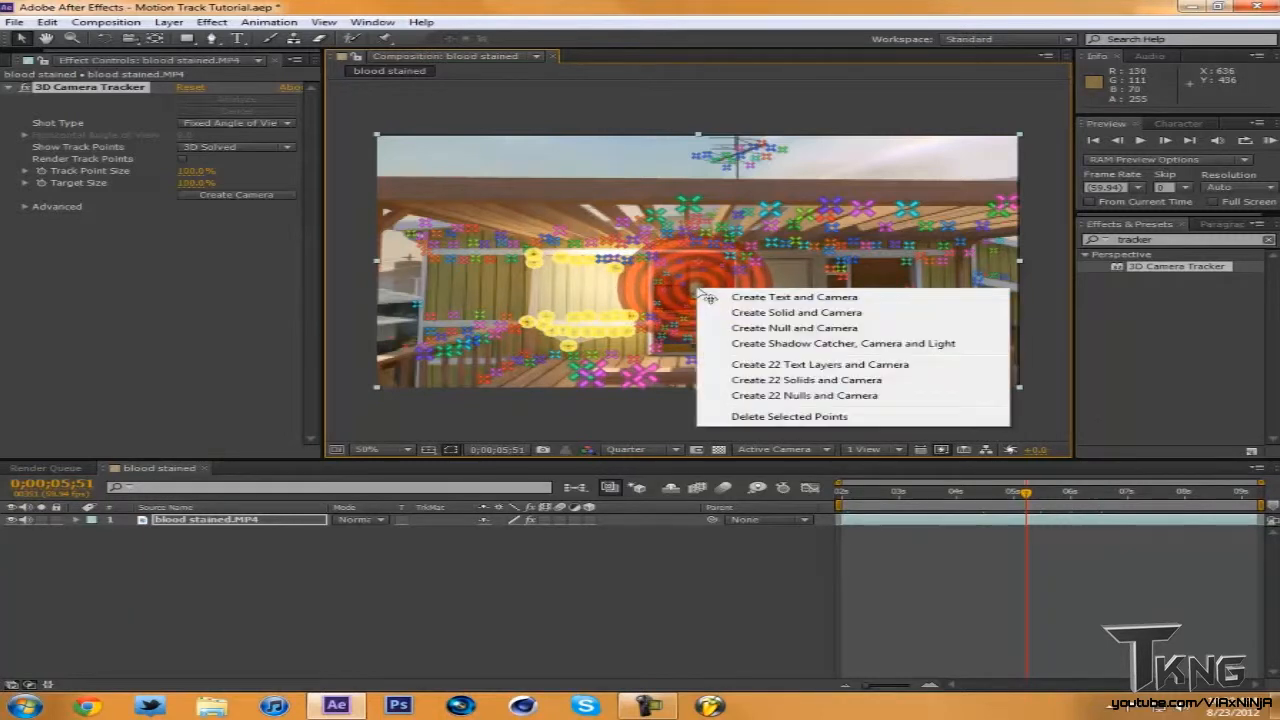
click(864, 316)
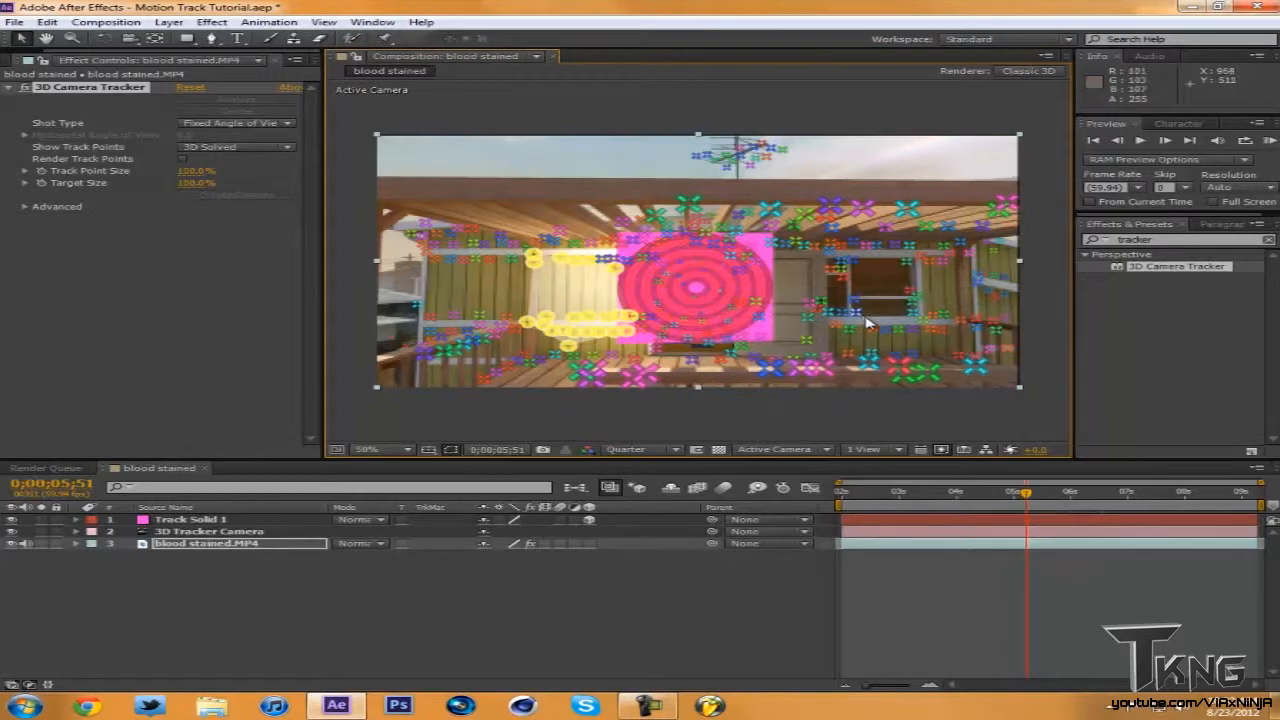
click(606, 640)
- Pre-compose the Track Solid 1 layer into a new composition named Track 1
right_click(208, 522)
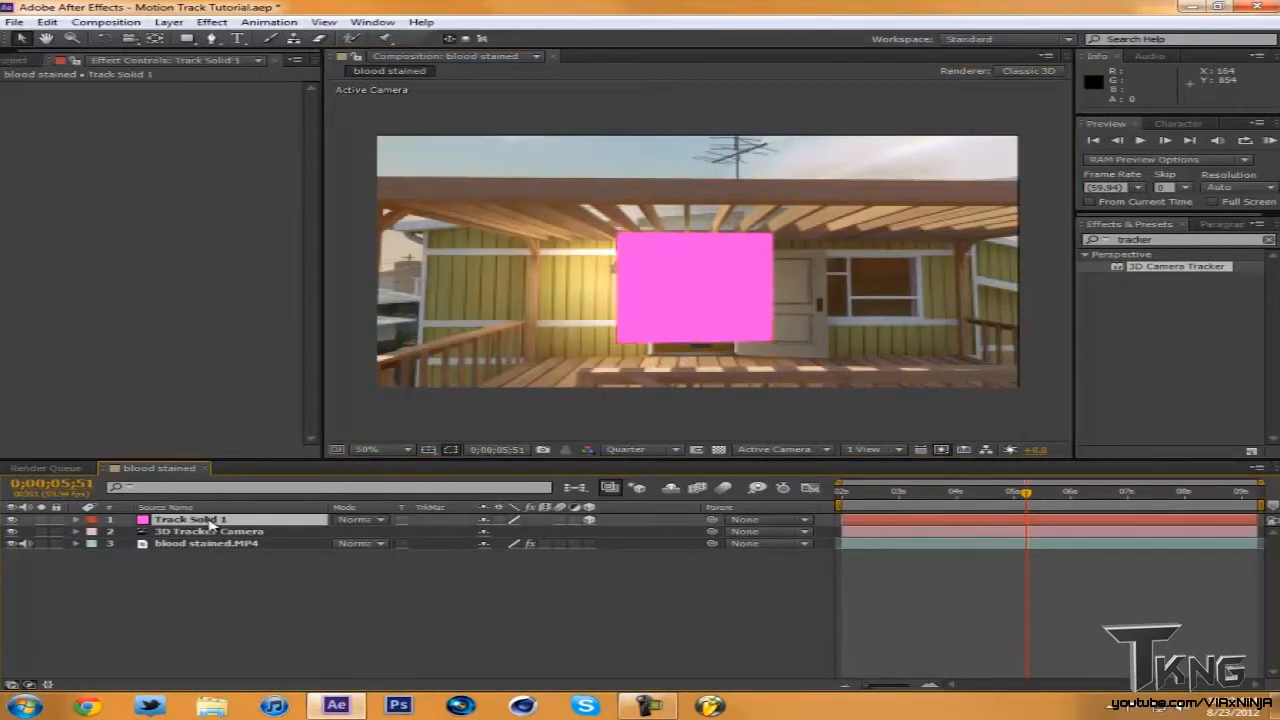
click(163, 588)
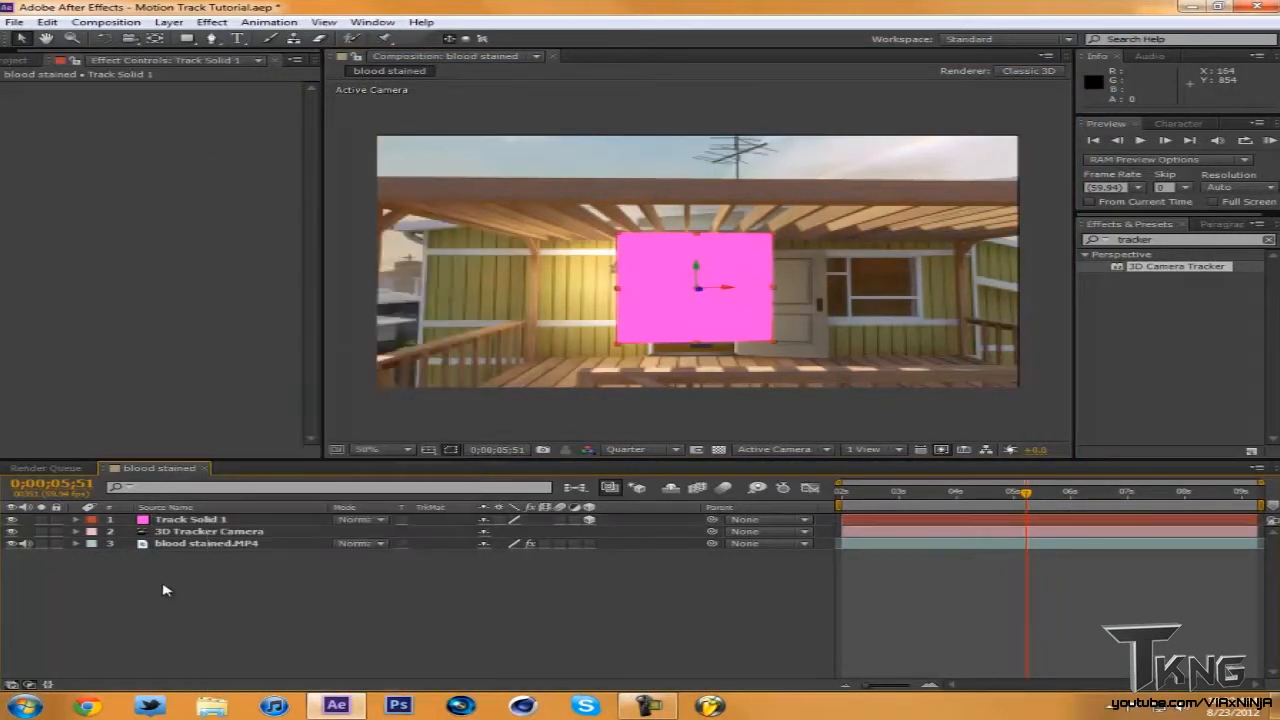
click(203, 522)
right_click(203, 522)
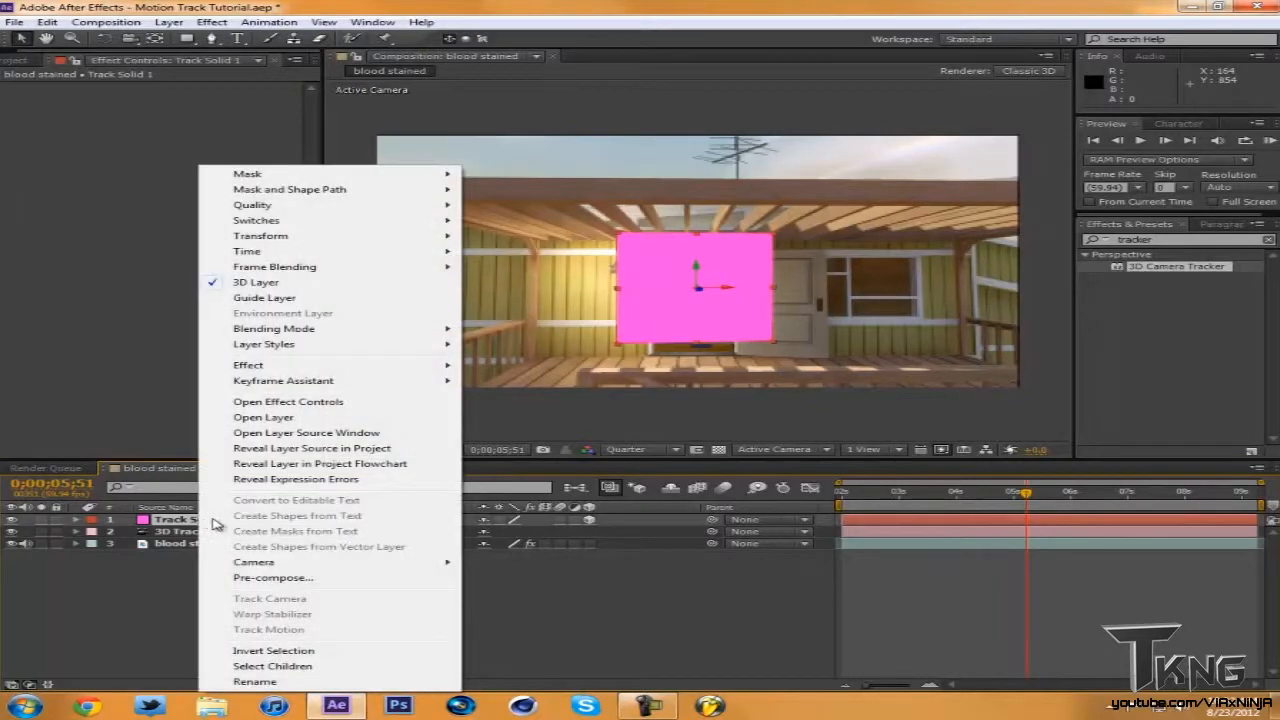
click(314, 495)
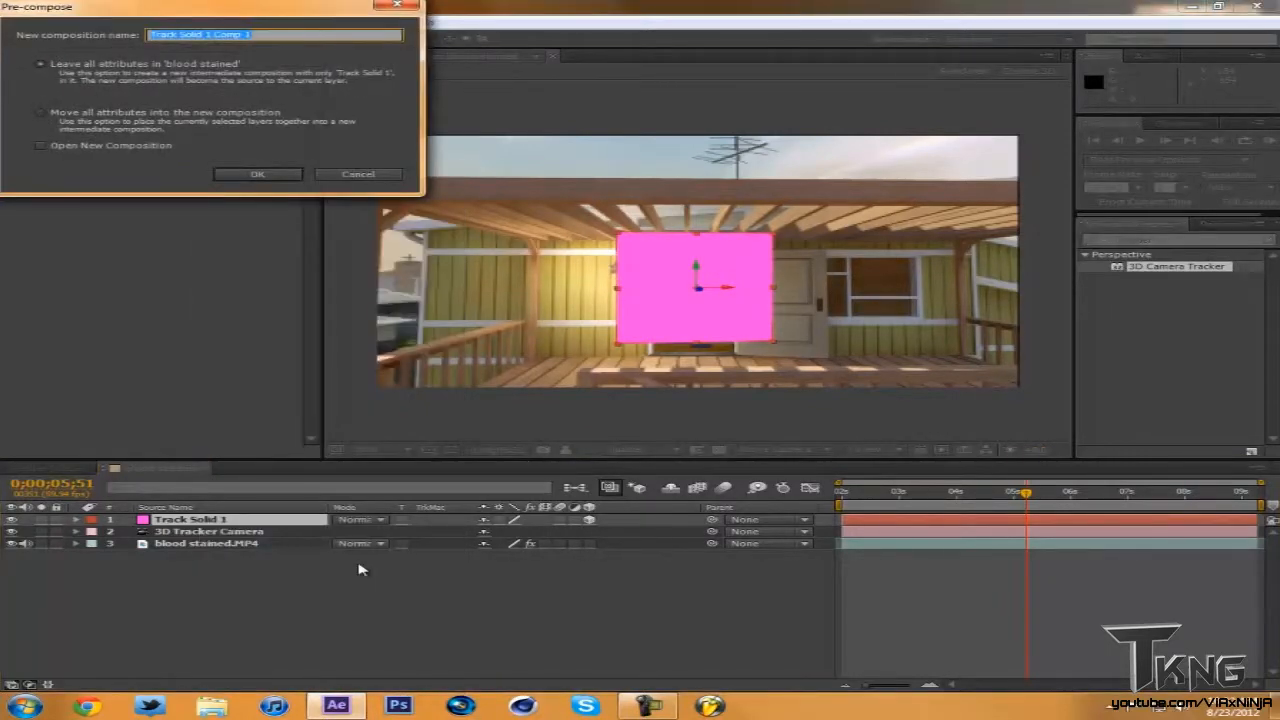
text(Track 1)
key(Return)
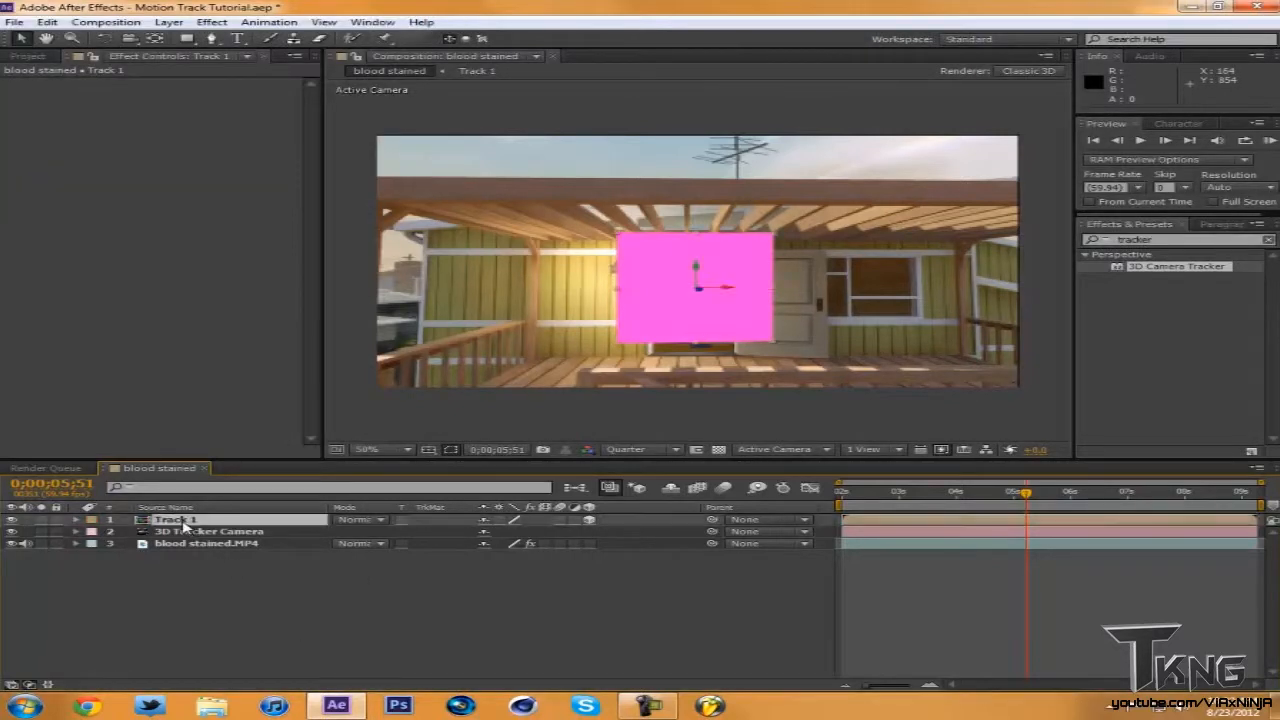
- Delete the track solid from the Track 1 composition and from the project's Solids folder, and save the project
double_click(183, 522)
key(Delete)
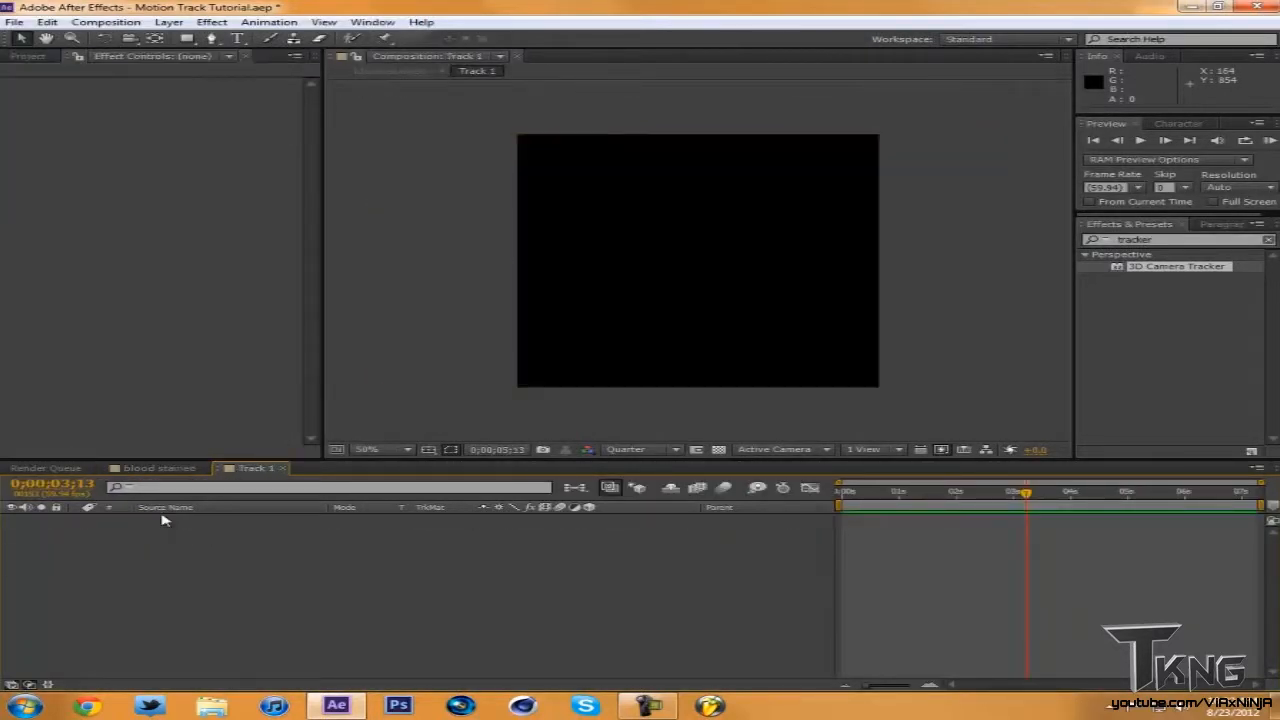
click(28, 56)
click(8, 207)
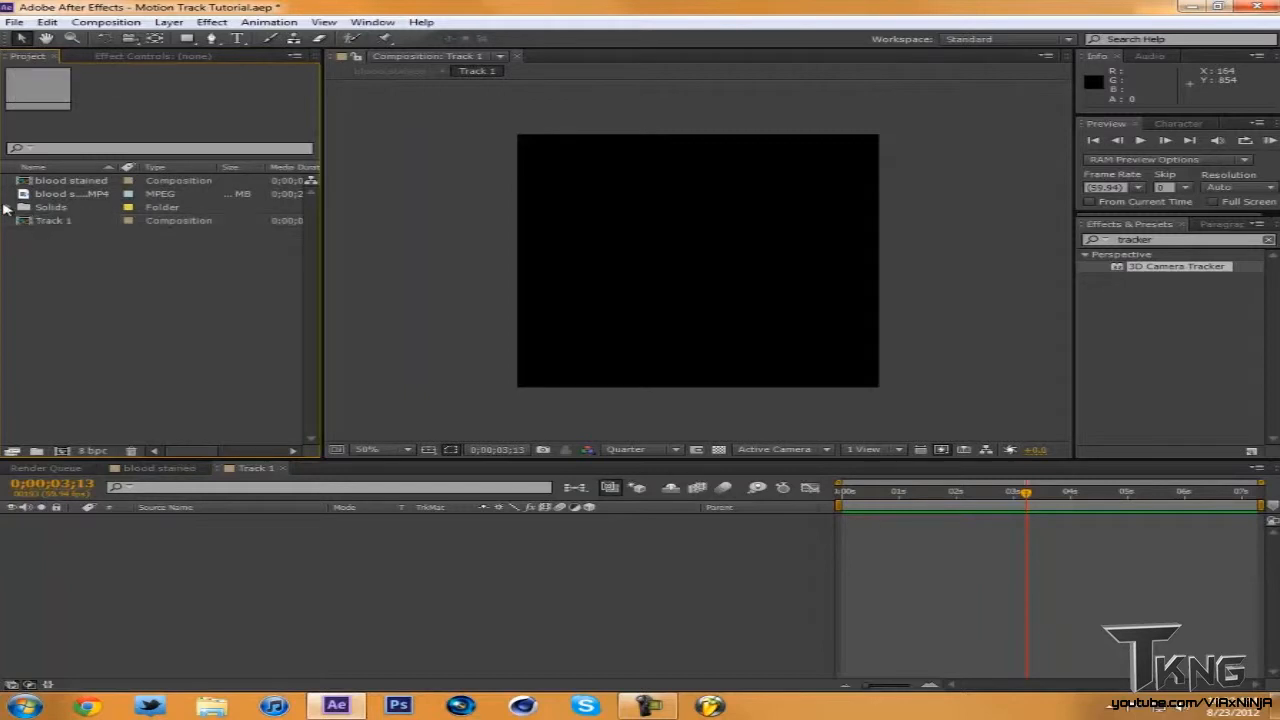
click(42, 220)
key(Delete)
key(ctrl+s)
- Set the Track 1 composition's width to 1280 px
right_click(240, 472)
click(345, 252)
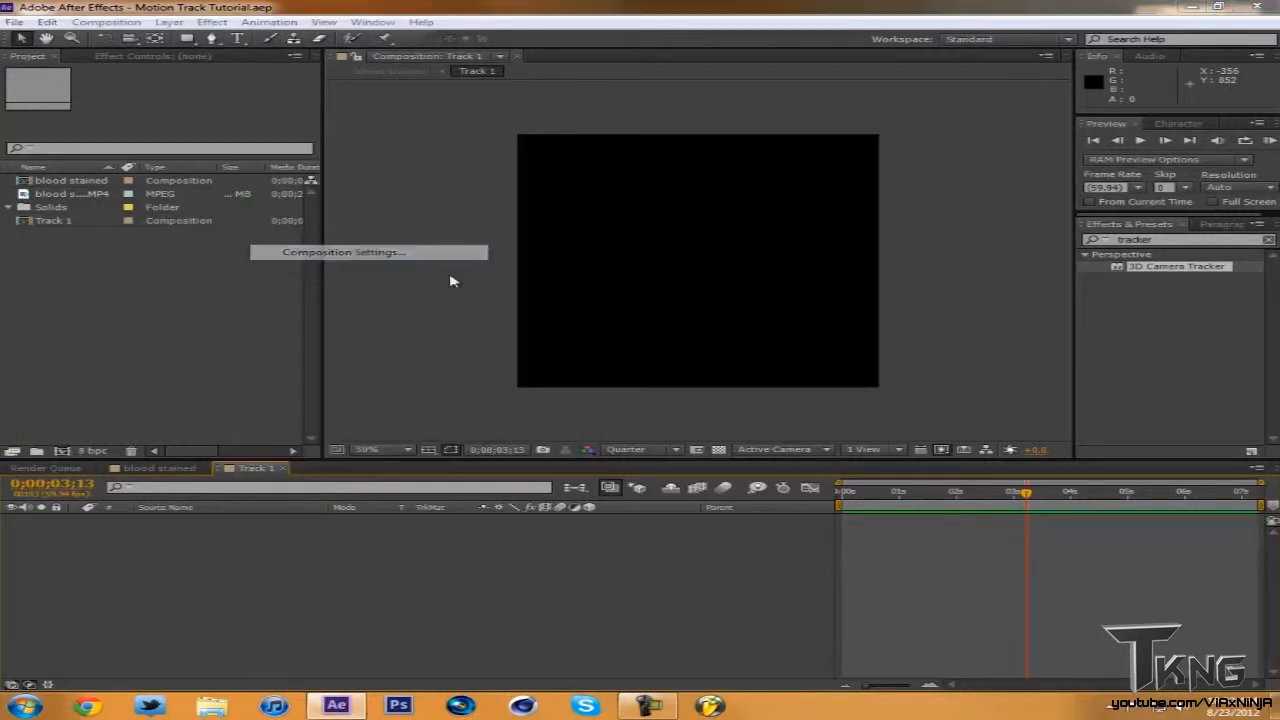
double_click(140, 100)
text(1)
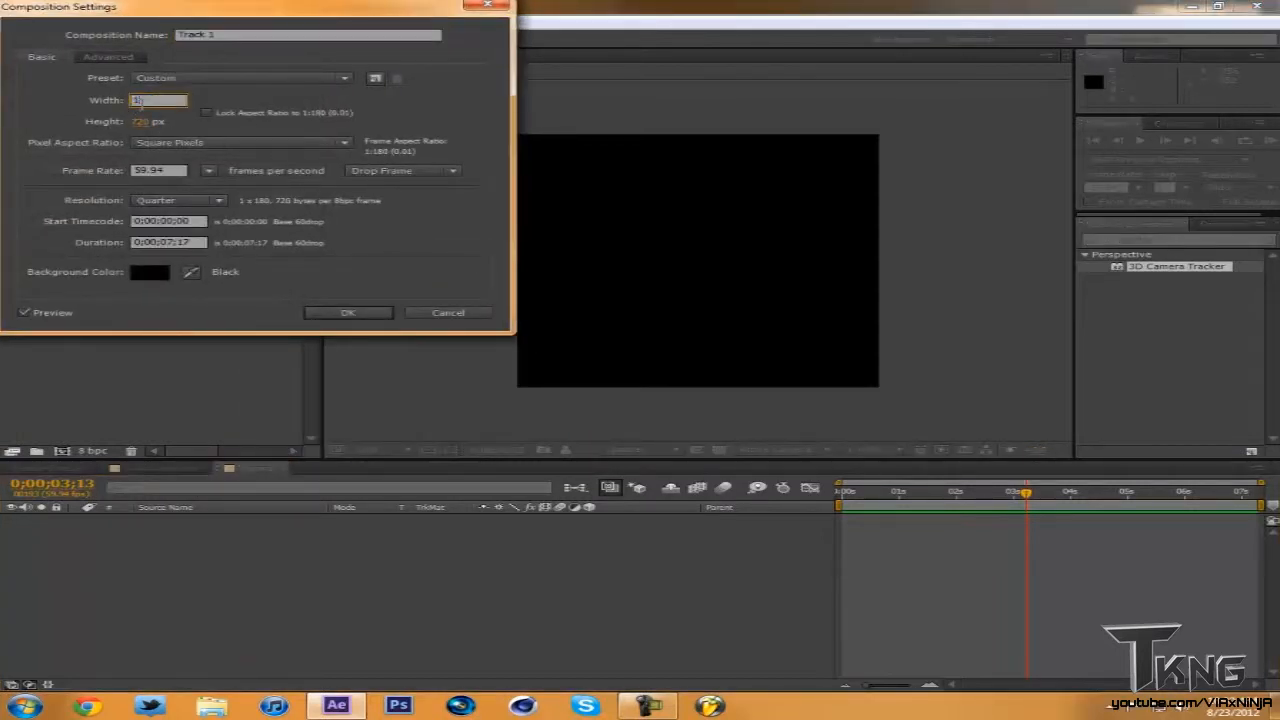
text(920)
key(Return)
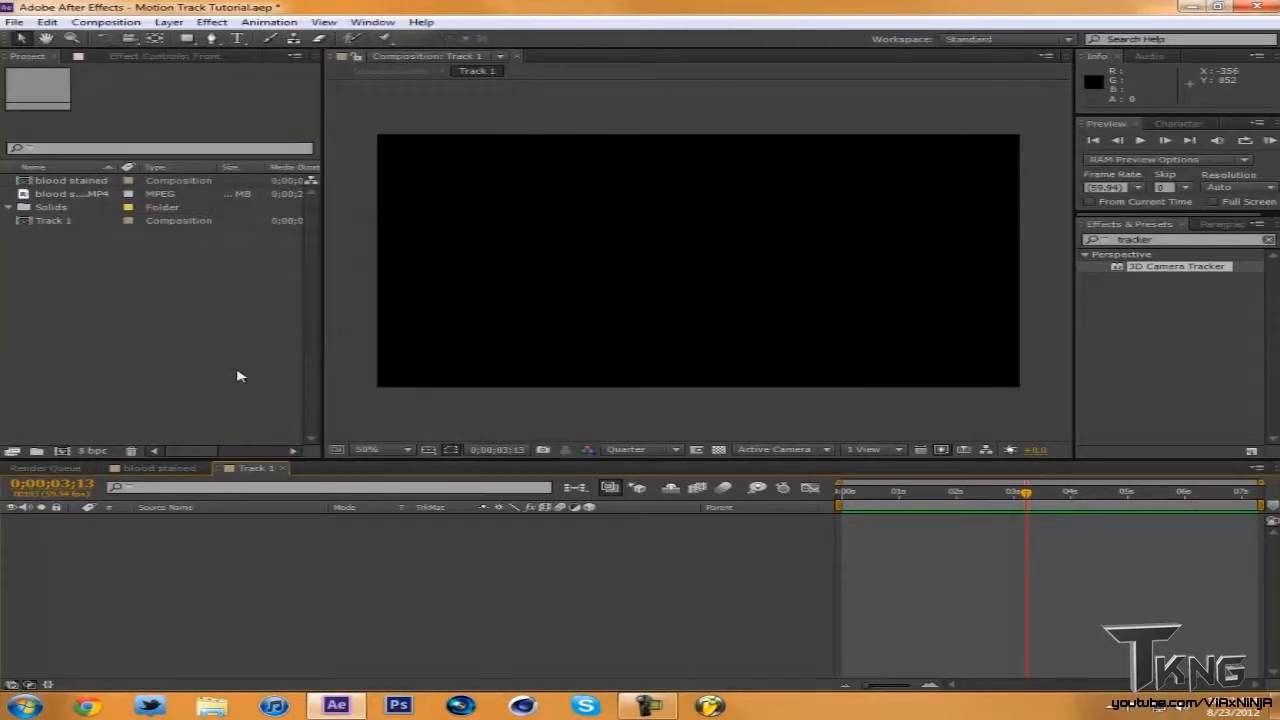
- Compare the composition settings of the blood stained and Track 1 compositions, checking frame size, frame rate and duration
click(160, 468)
right_click(170, 470)
click(240, 260)
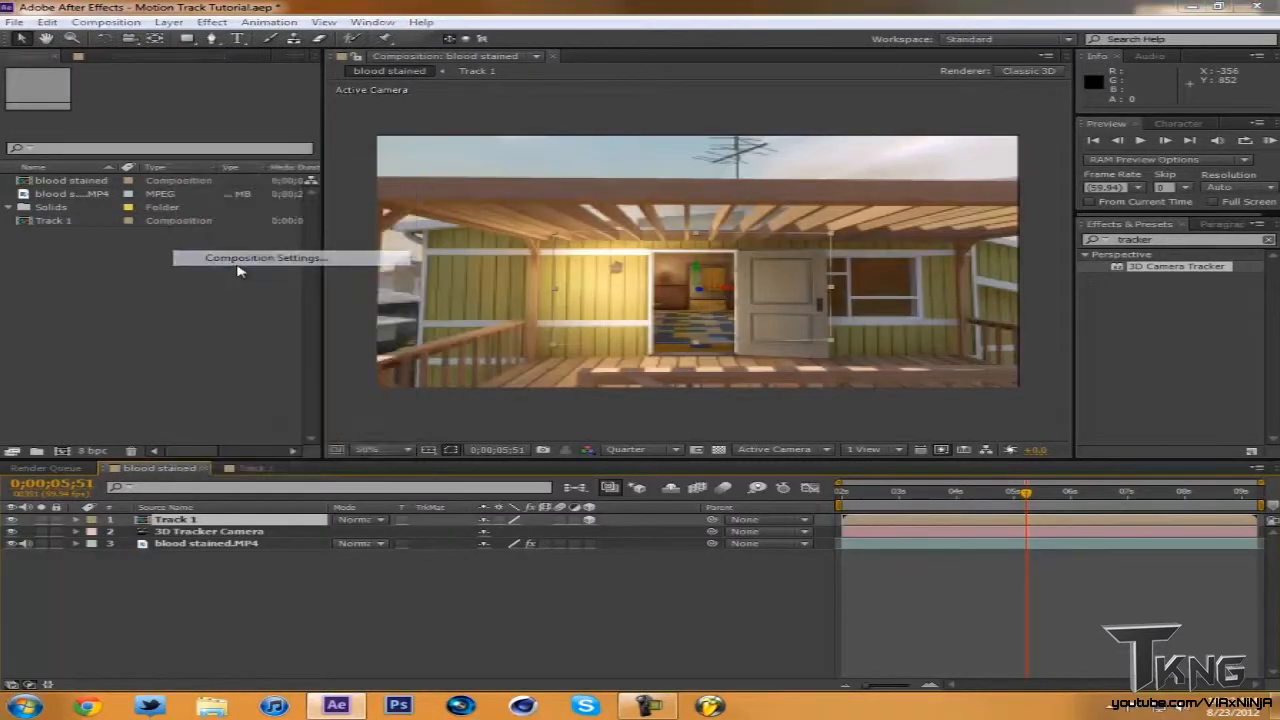
click(345, 312)
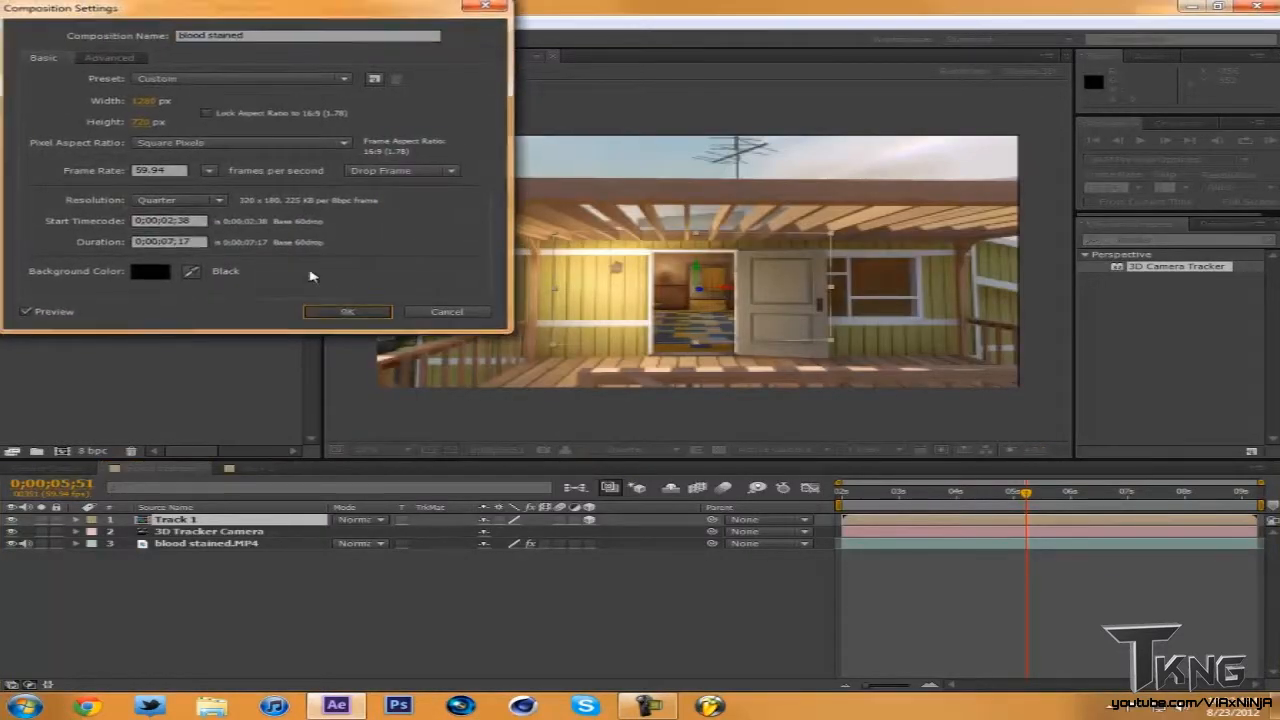
click(253, 469)
right_click(255, 470)
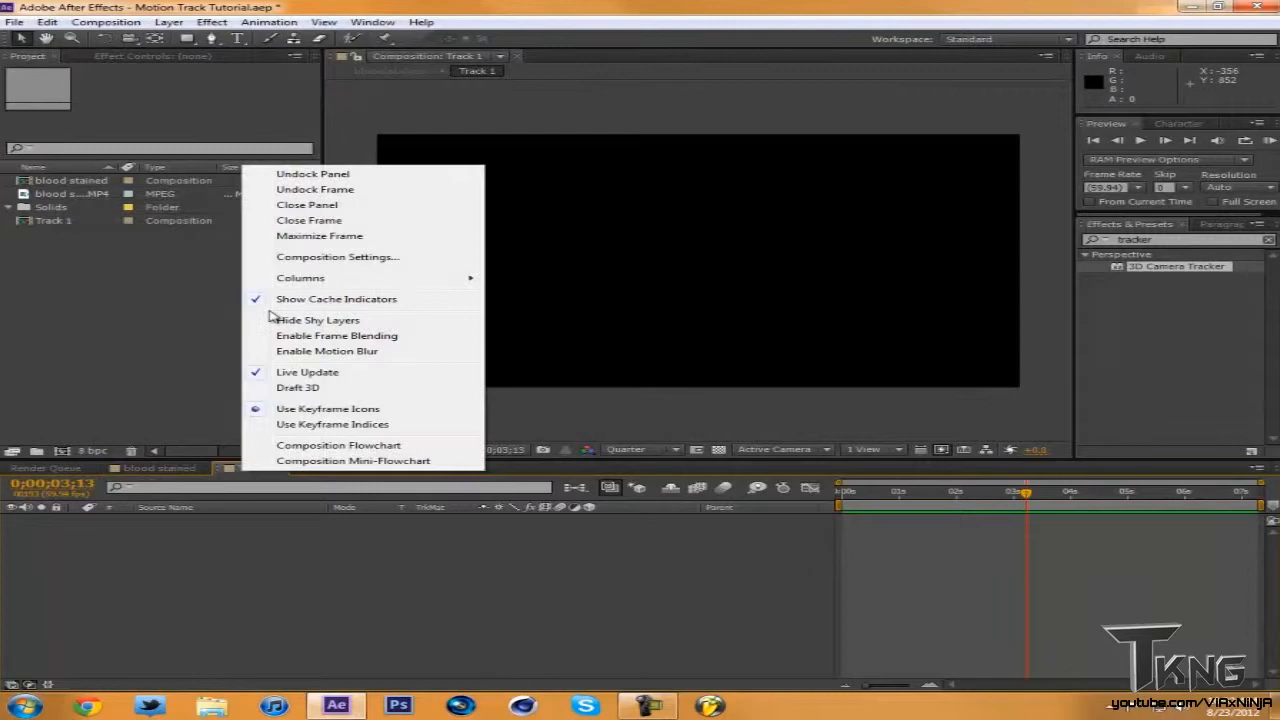
click(318, 258)
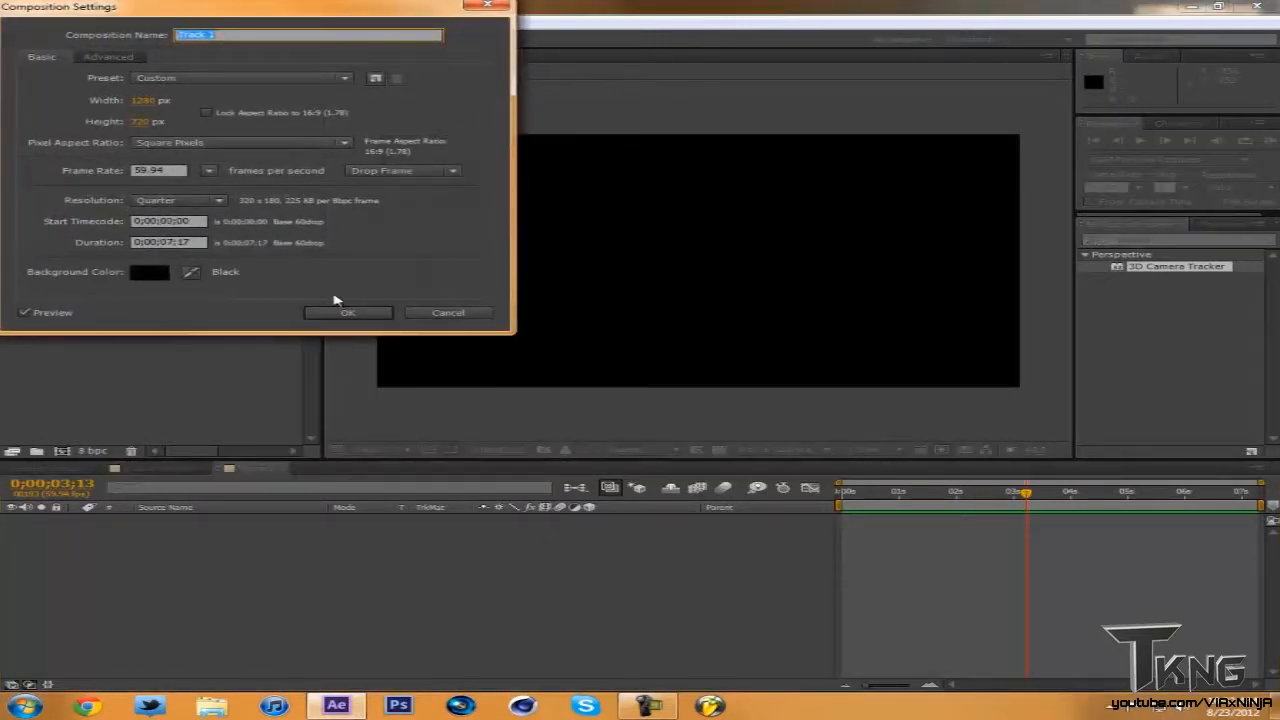
click(366, 313)
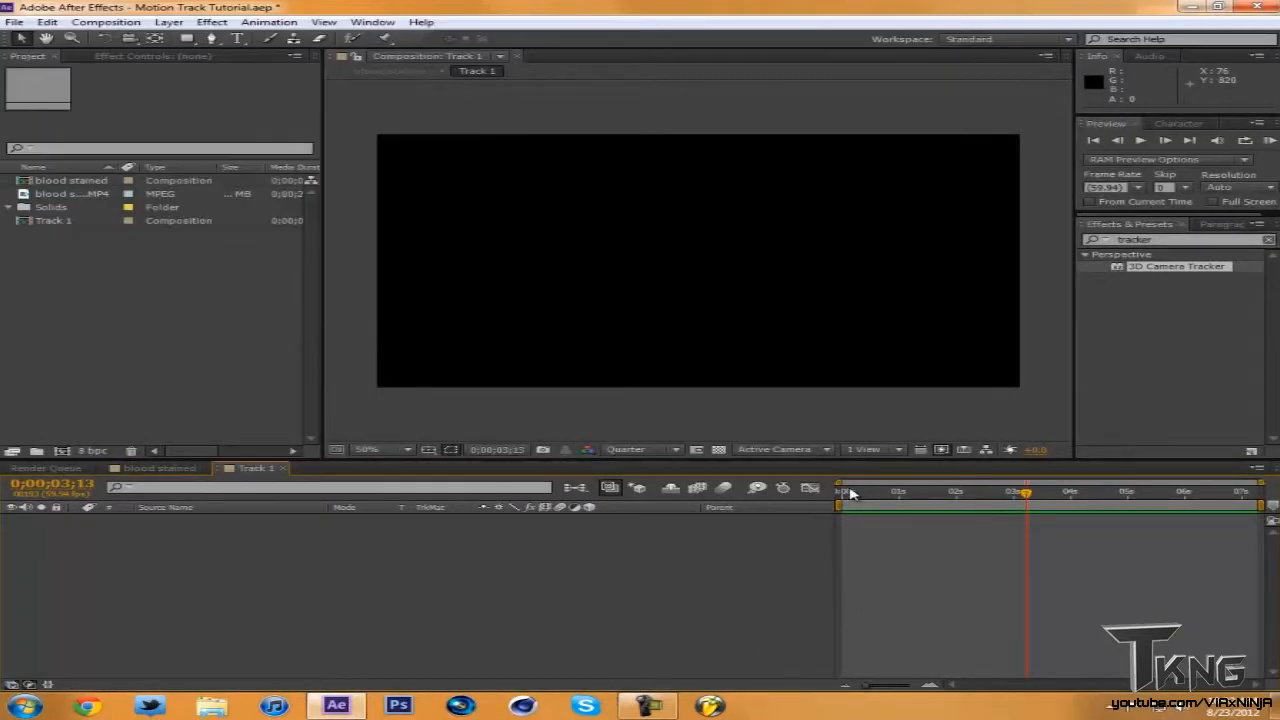
- At the start of the Track 1 composition, add a text layer reading TKNG
drag(849, 493, 836, 494)
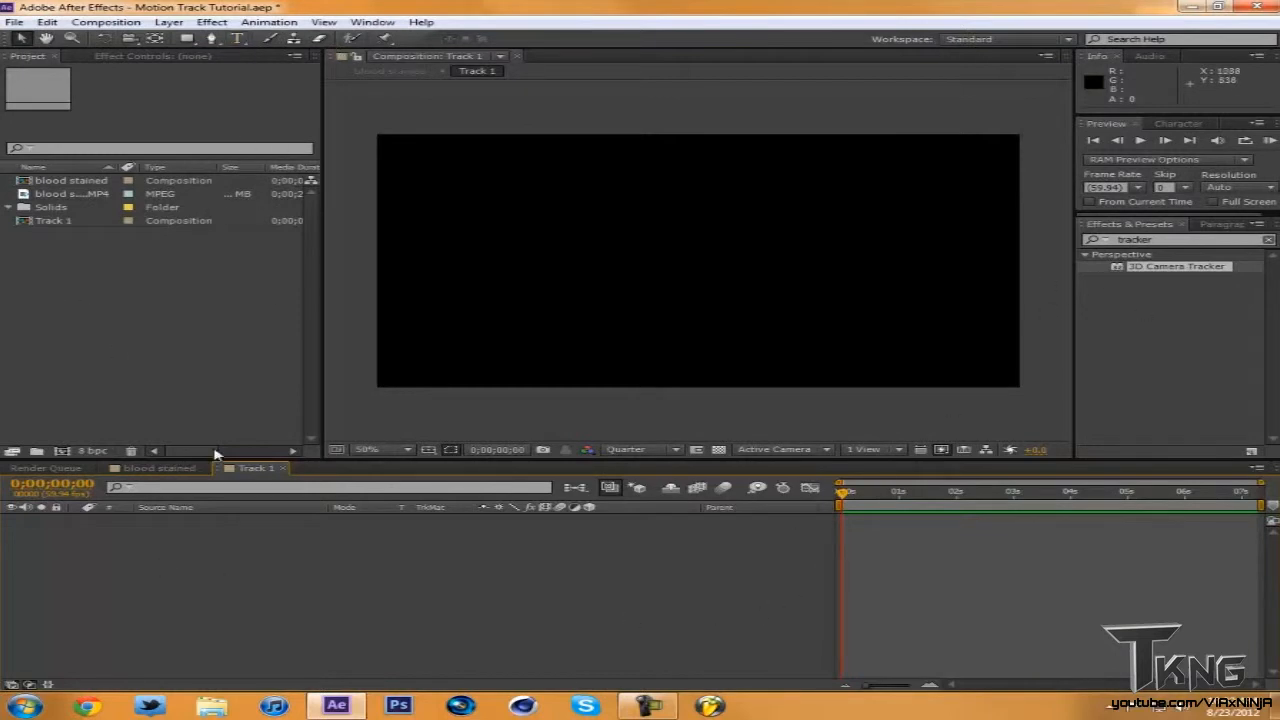
right_click(203, 562)
mouse_move(308, 415)
click(612, 431)
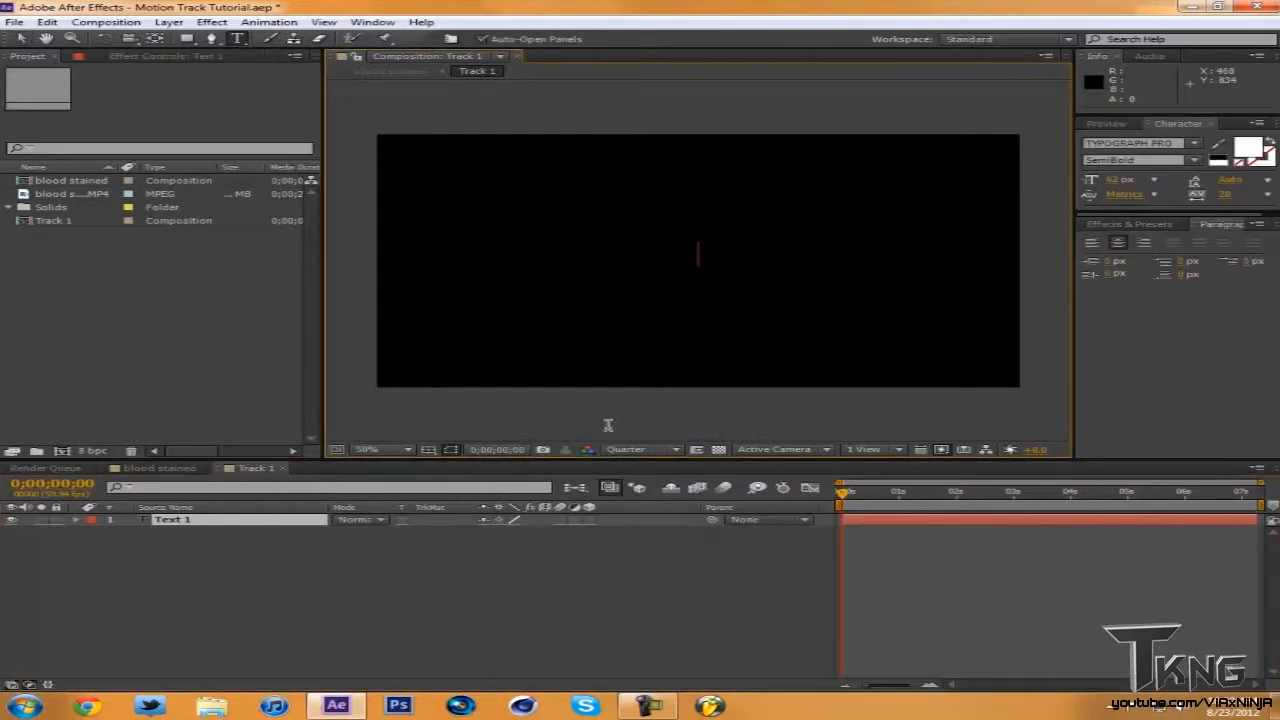
text(TKNG)
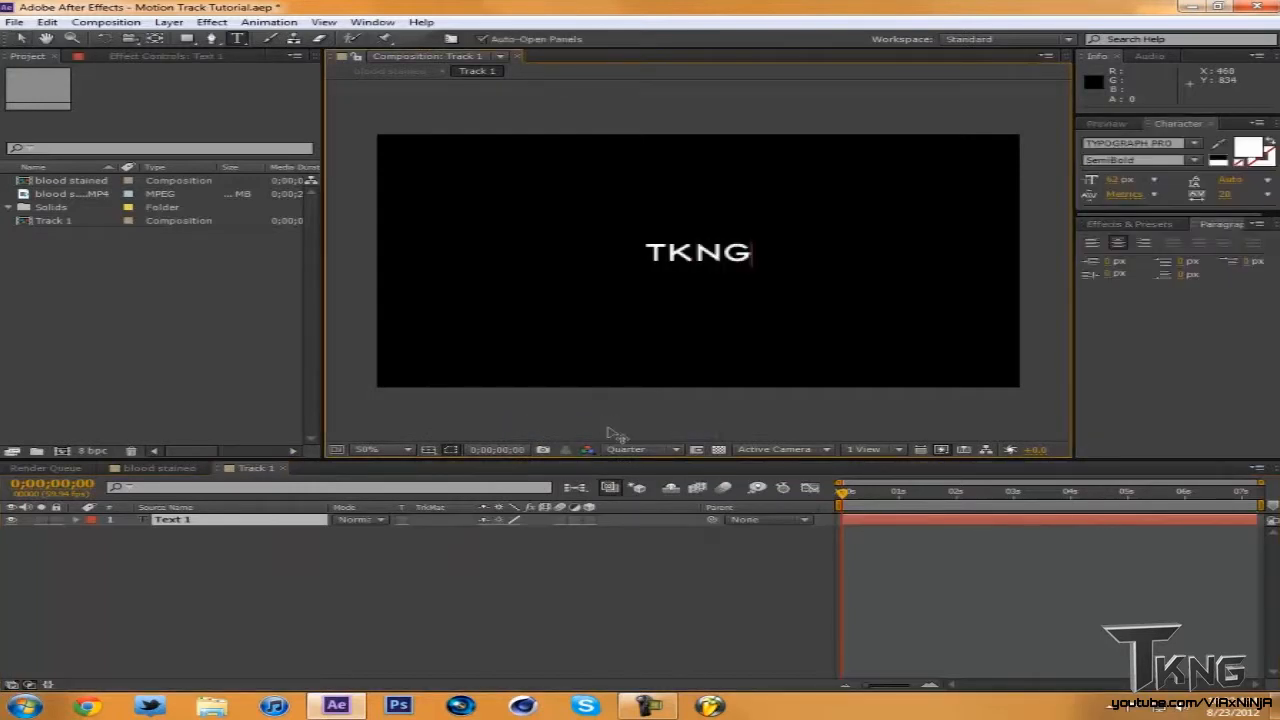
- Set the TKNG text to the Light font style and enlarge it to 386 px
key(ctrl+a)
click(1186, 161)
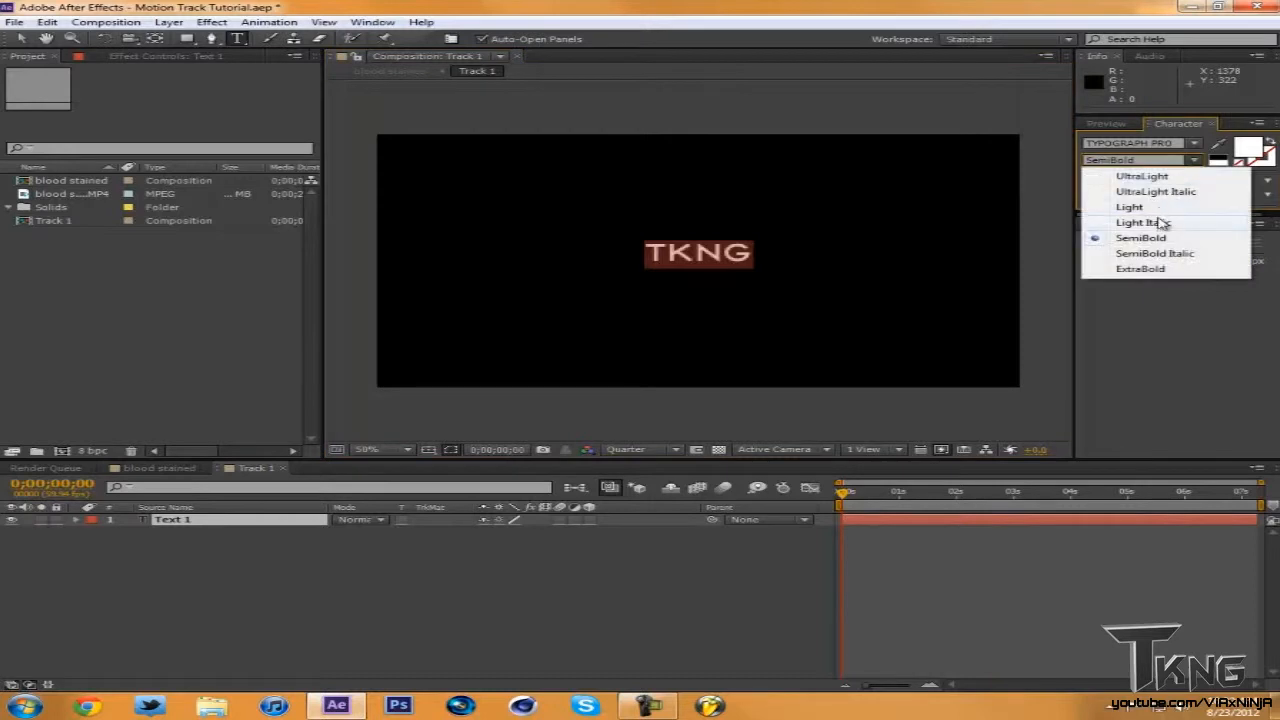
click(1150, 207)
click(569, 614)
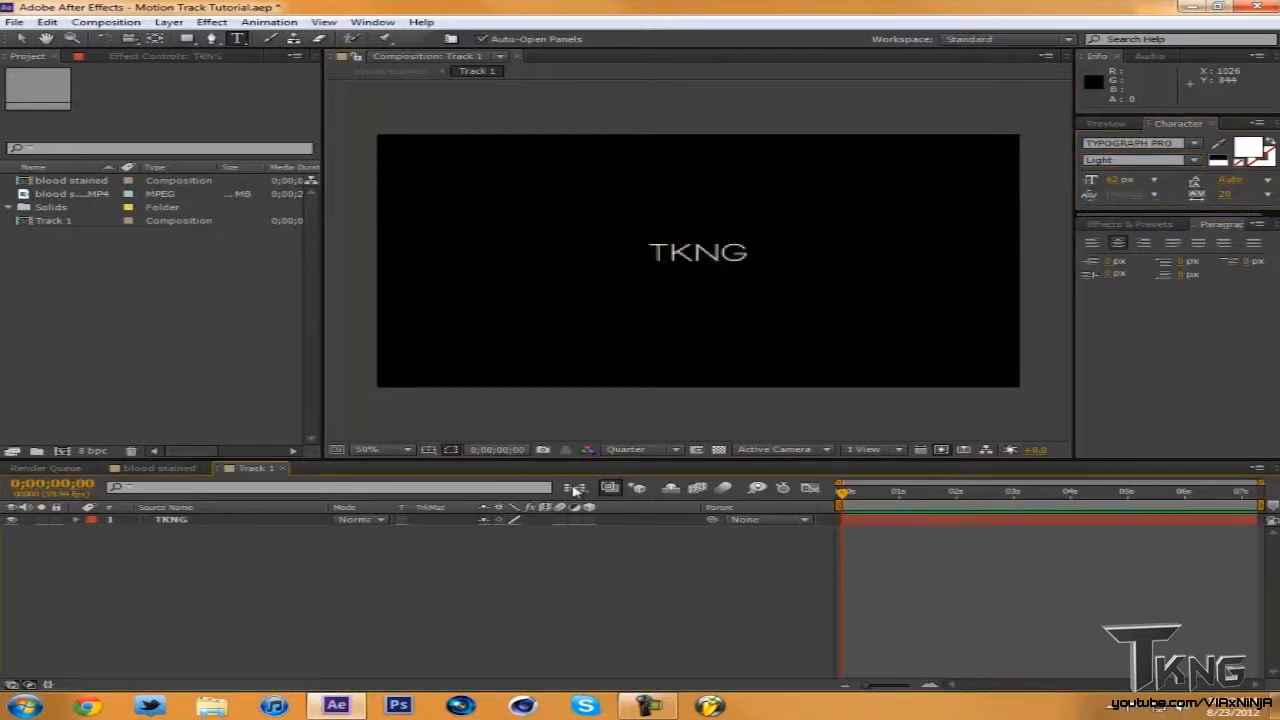
click(186, 522)
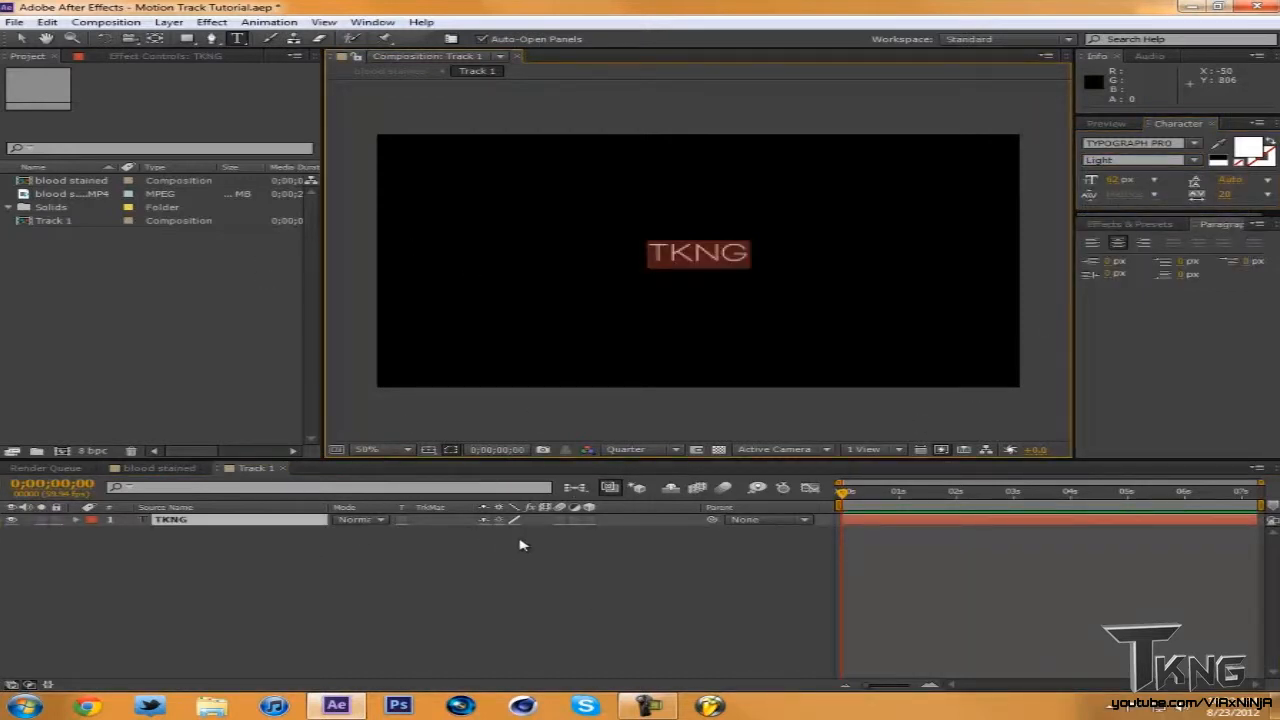
drag(1113, 181, 1262, 181)
click(20, 38)
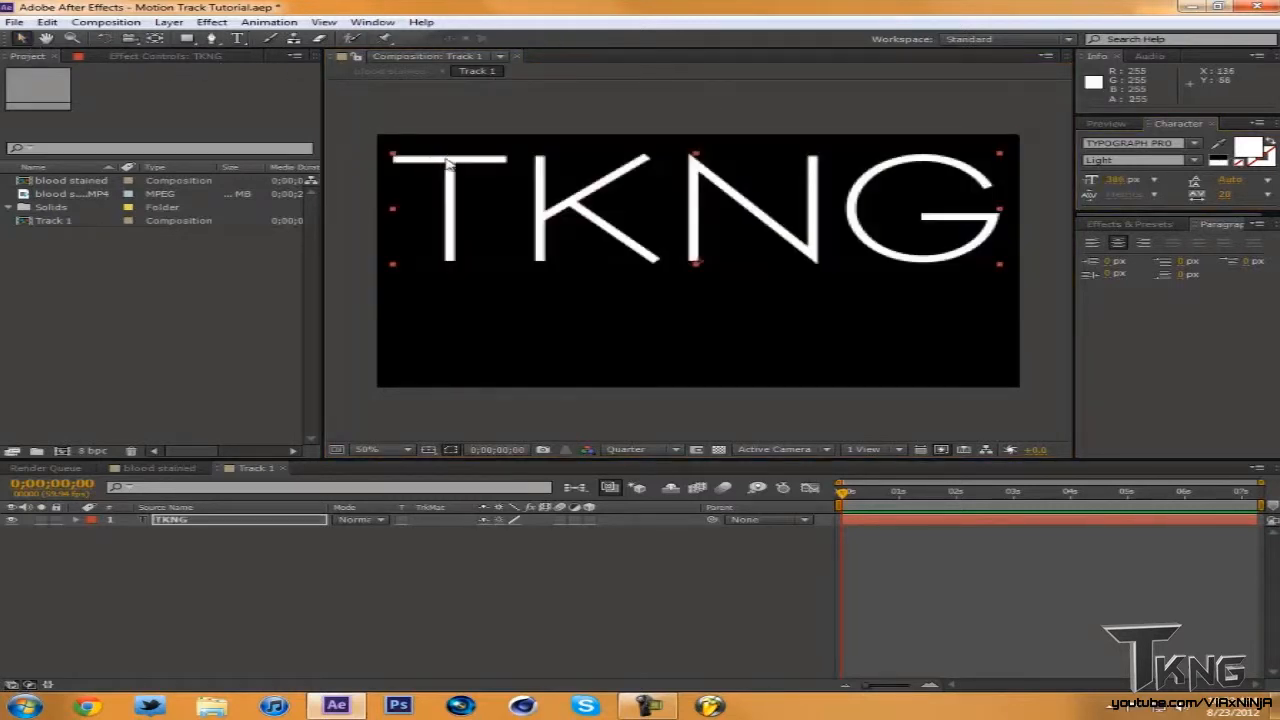
- Lower the TKNG text layer so that it is vertically centred in the frame, and save the project
key(p)
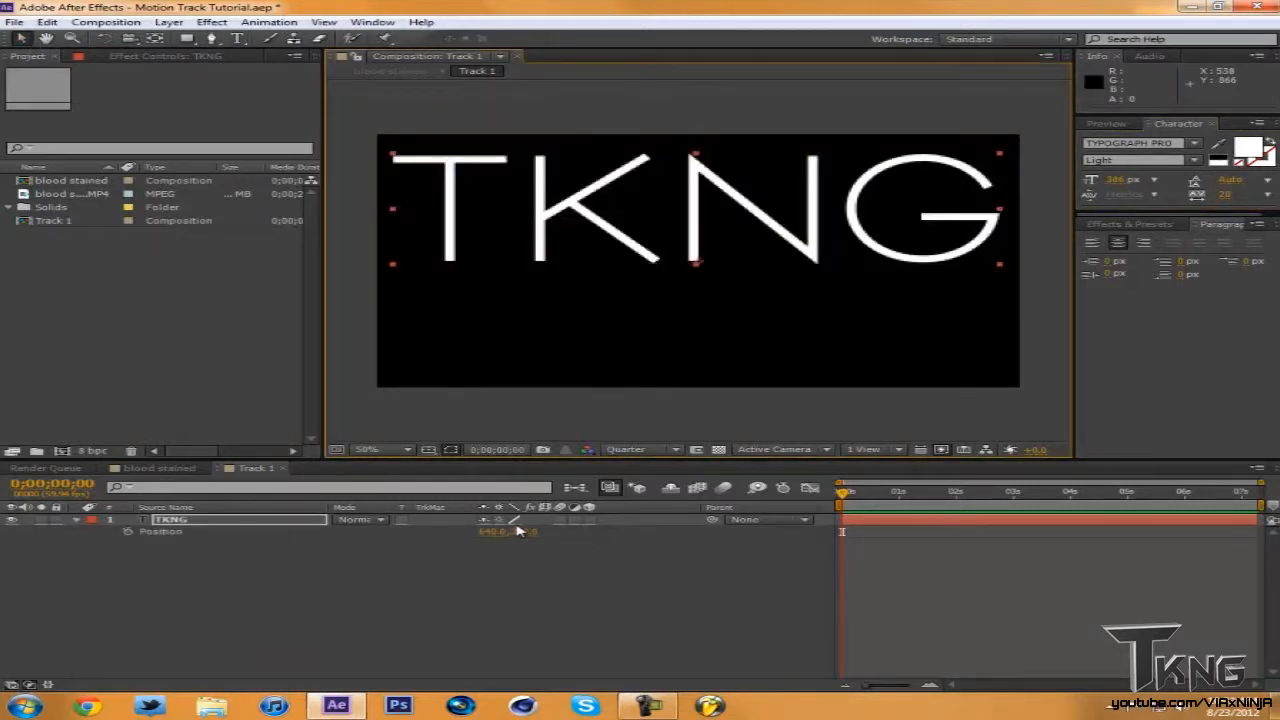
drag(521, 531, 654, 541)
click(414, 563)
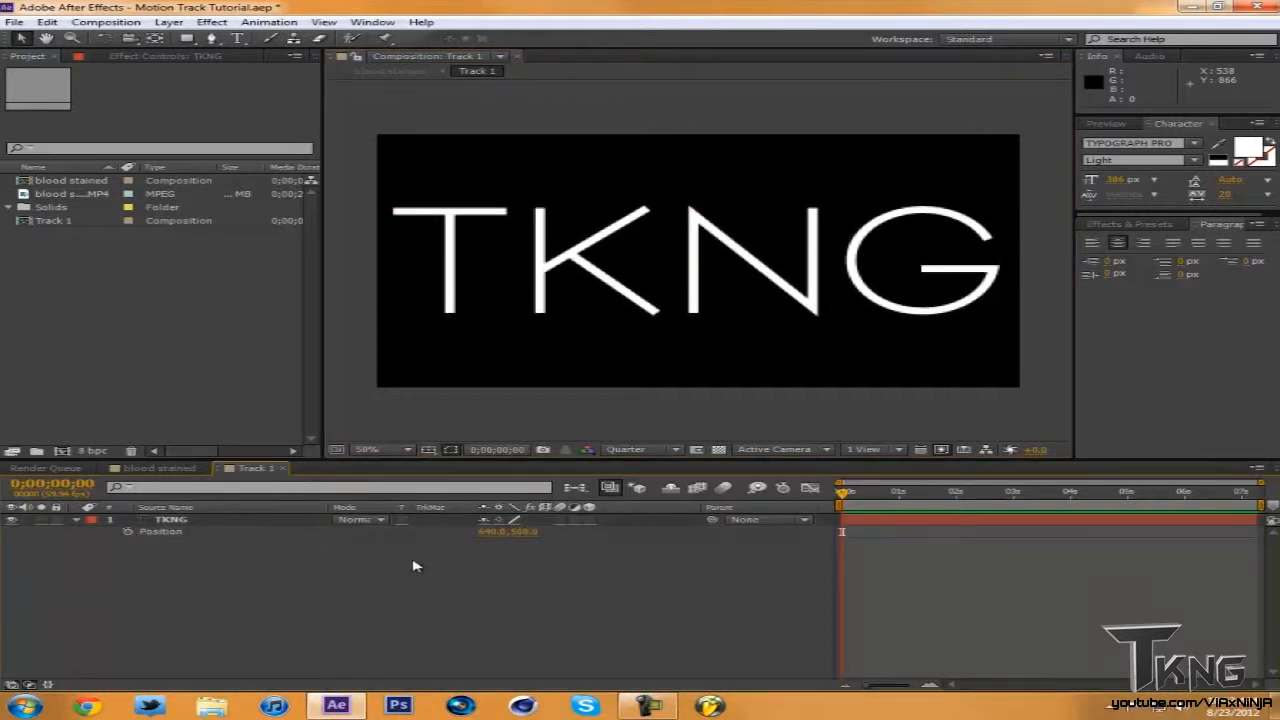
key(ctrl+s)
- In the blood stained composition at 0;00;07;45, scale down the Track 1 layer and raise it so the text fits inside the doorway
click(155, 470)
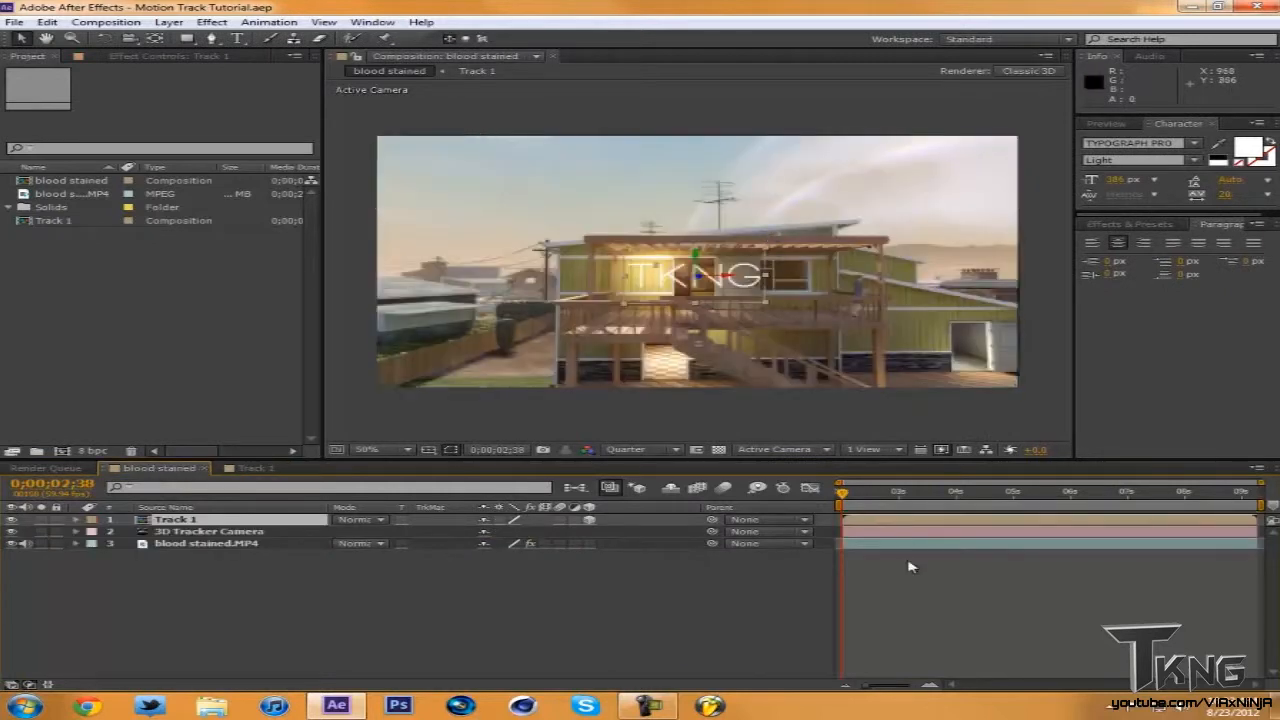
click(912, 493)
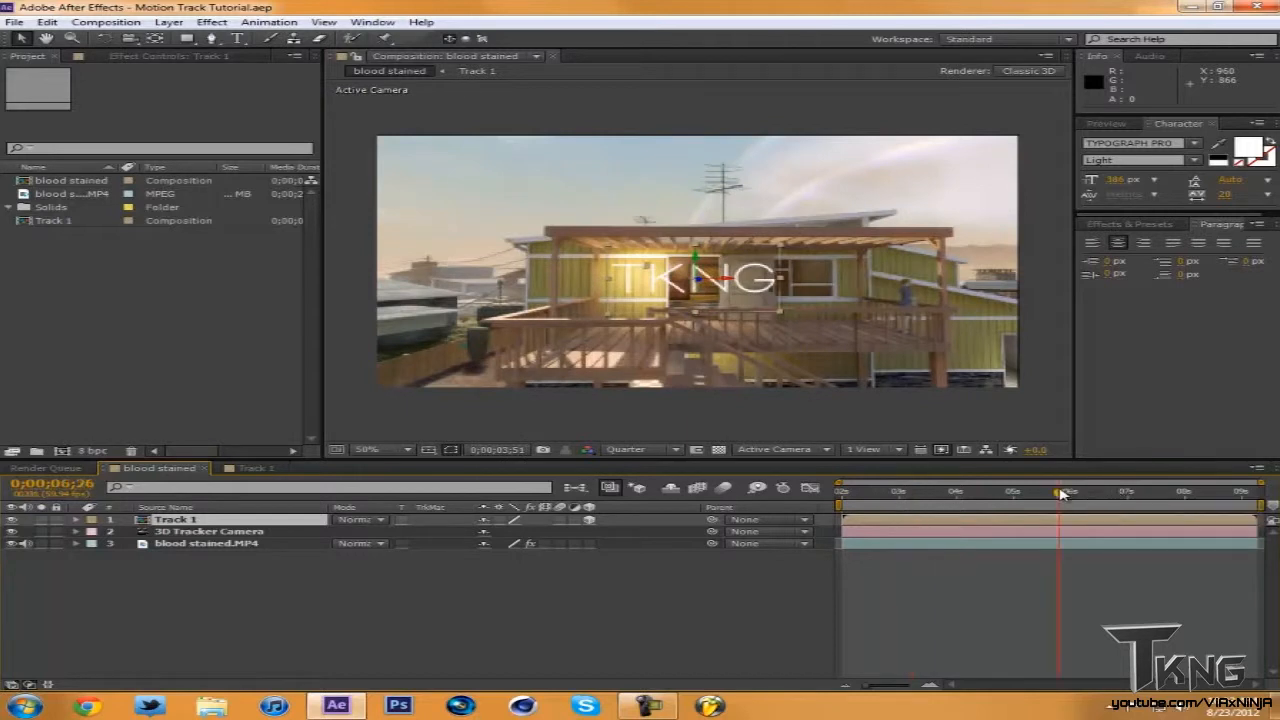
click(1060, 493)
click(1135, 494)
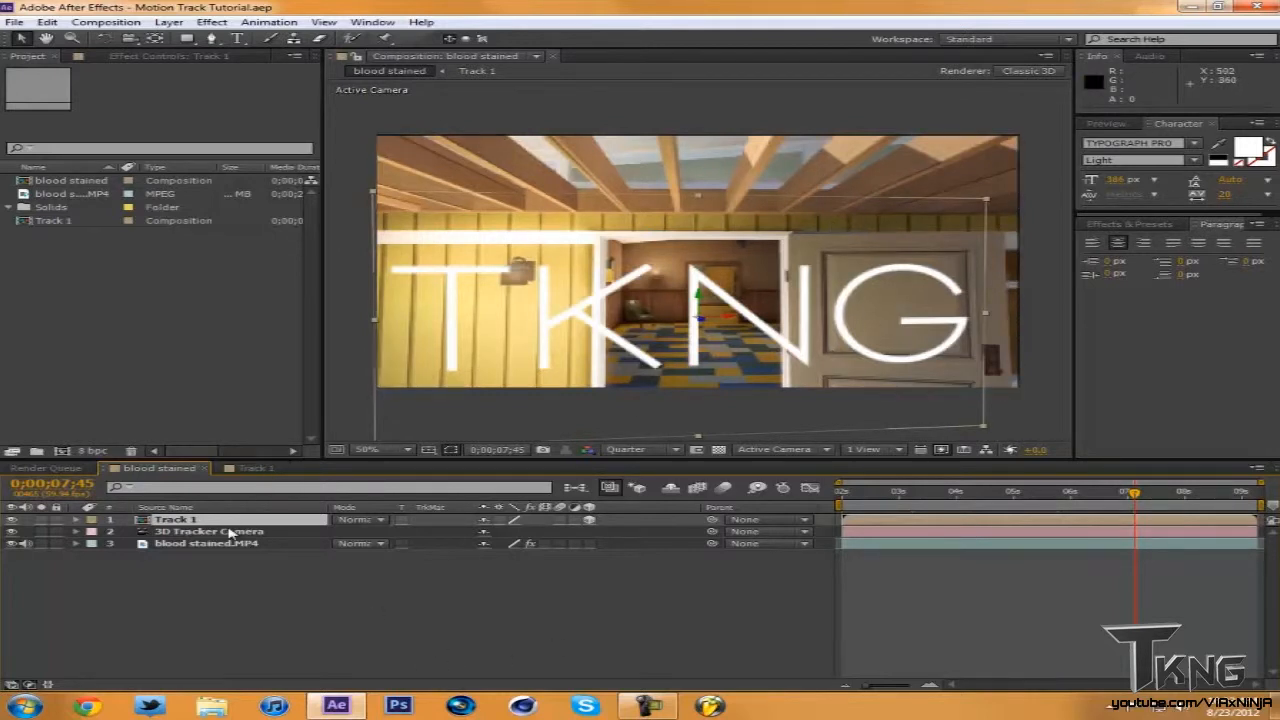
key(s)
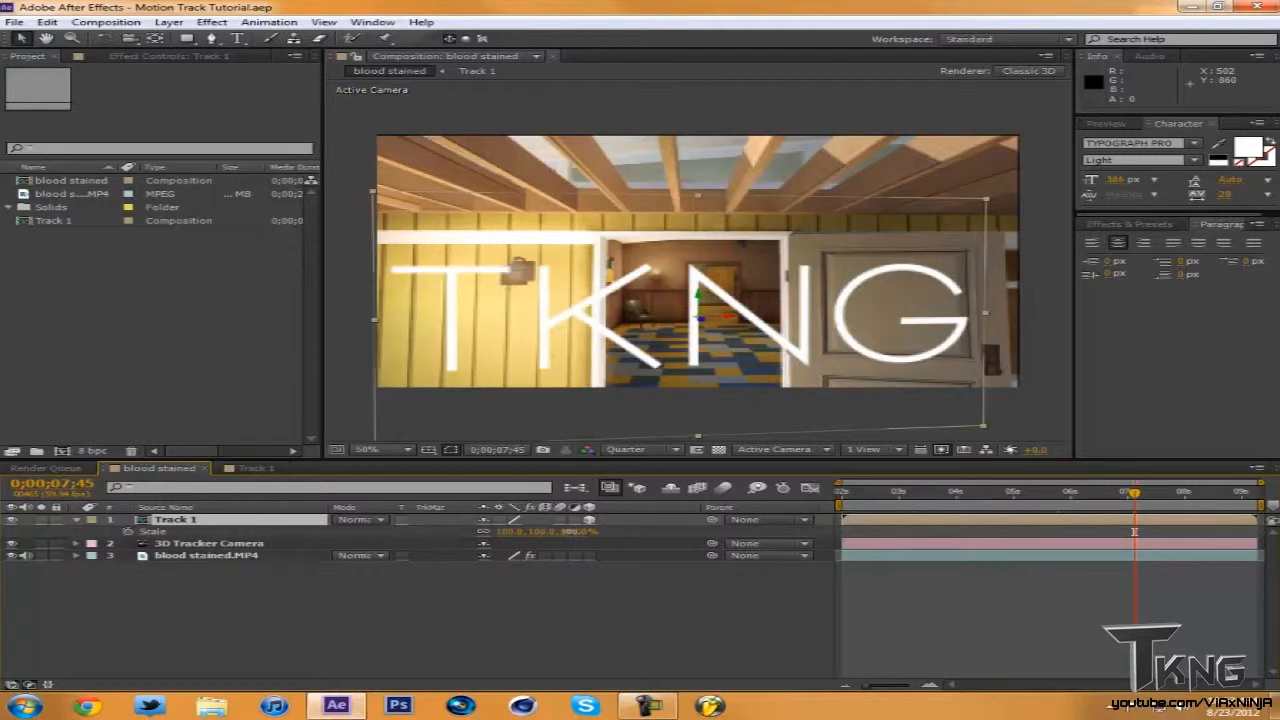
drag(575, 533, 508, 532)
key(p)
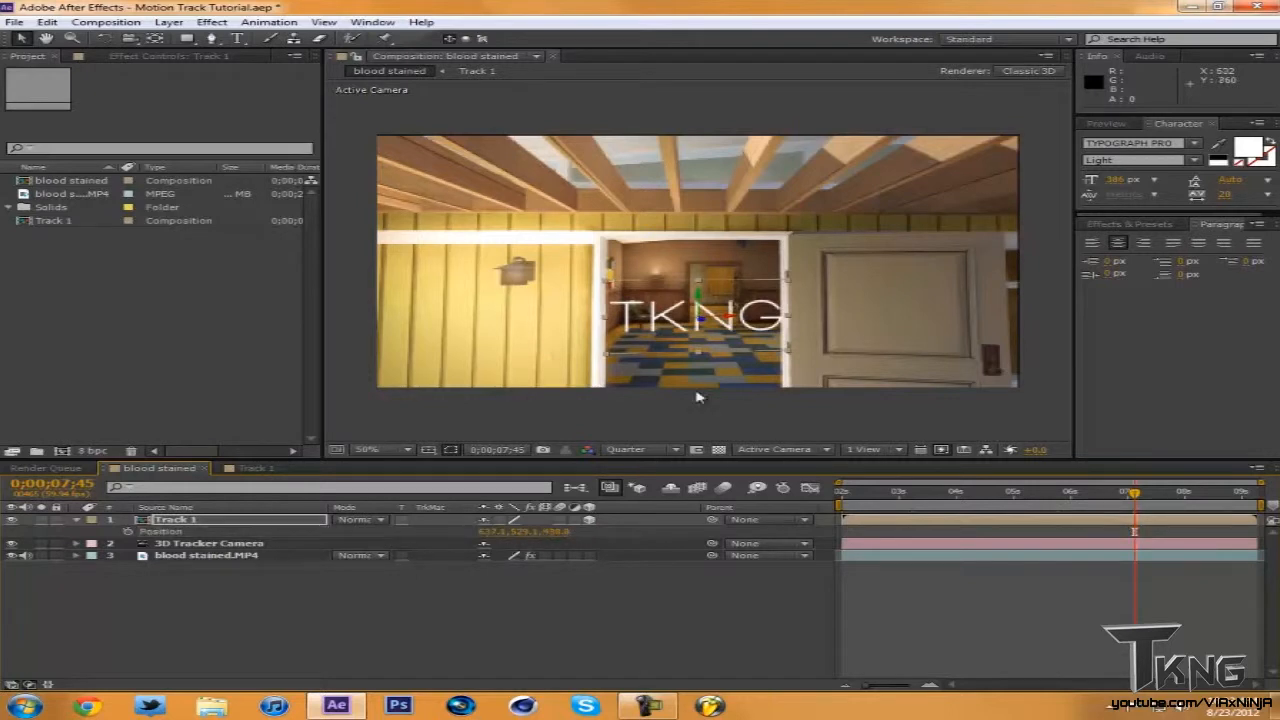
drag(705, 312, 706, 282)
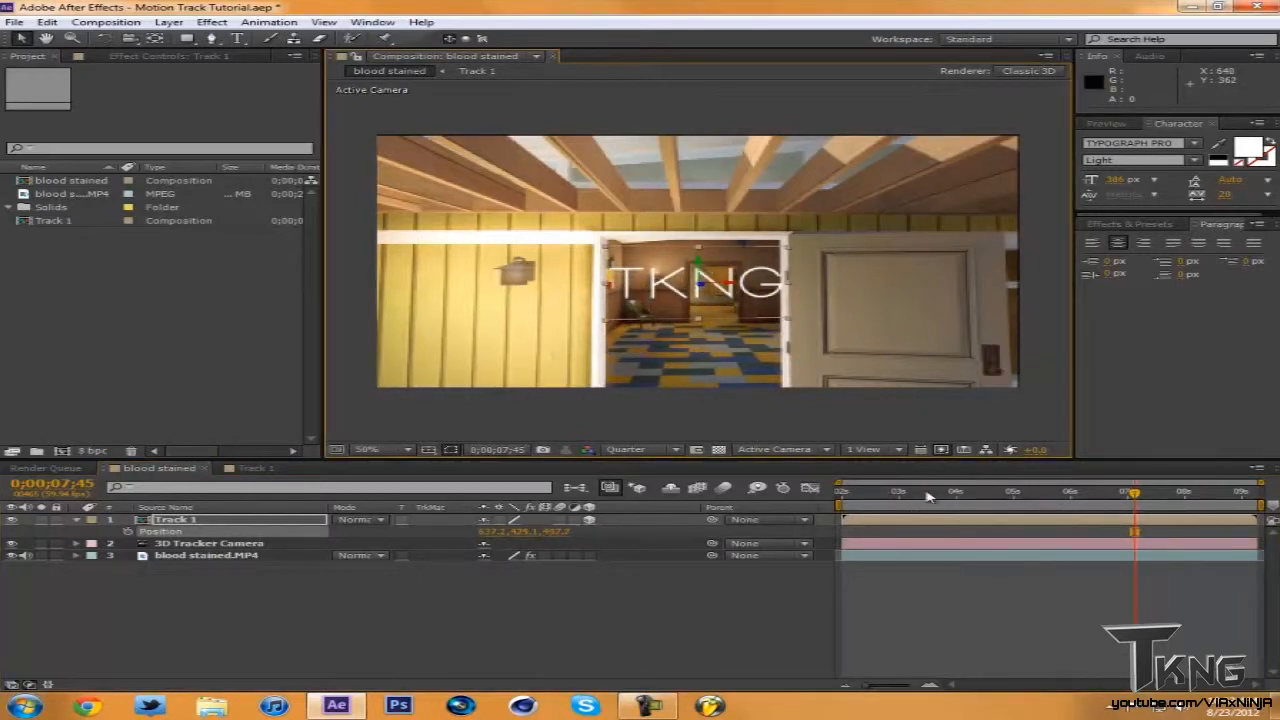
- Check the doorway text at several times from the start of the clip to 0;00;09;32, and save the project
click(844, 491)
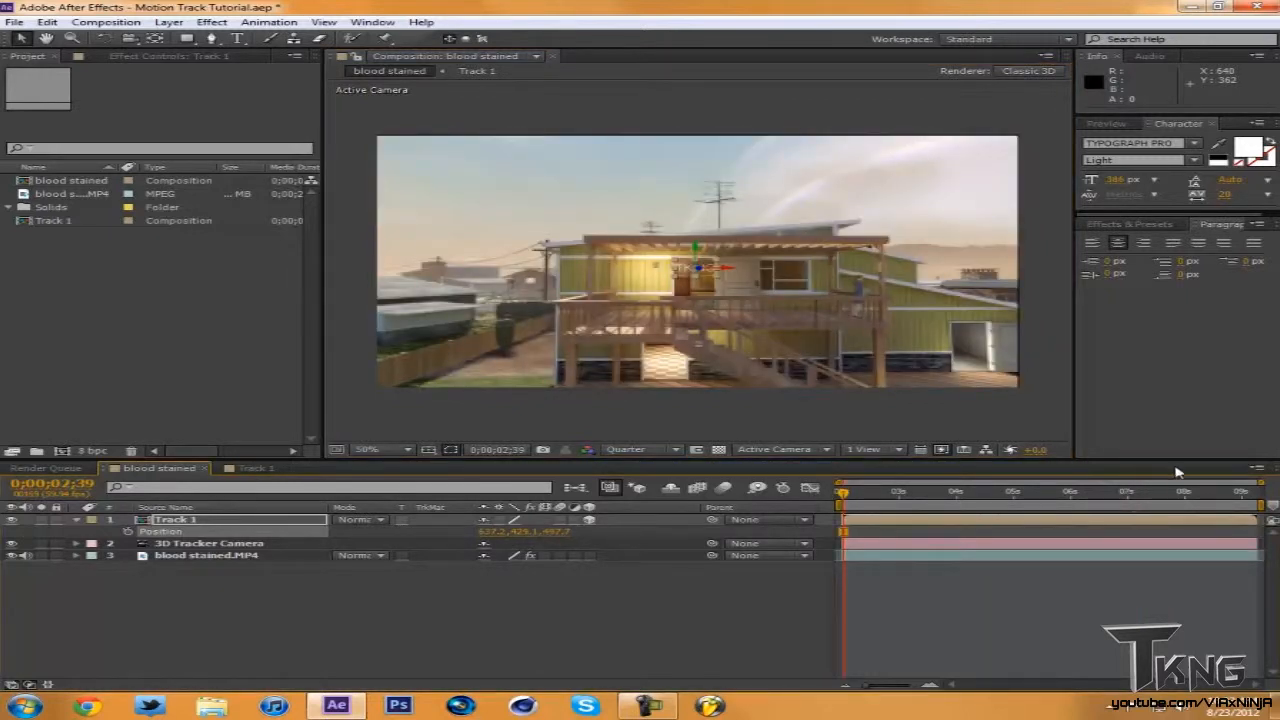
click(1148, 494)
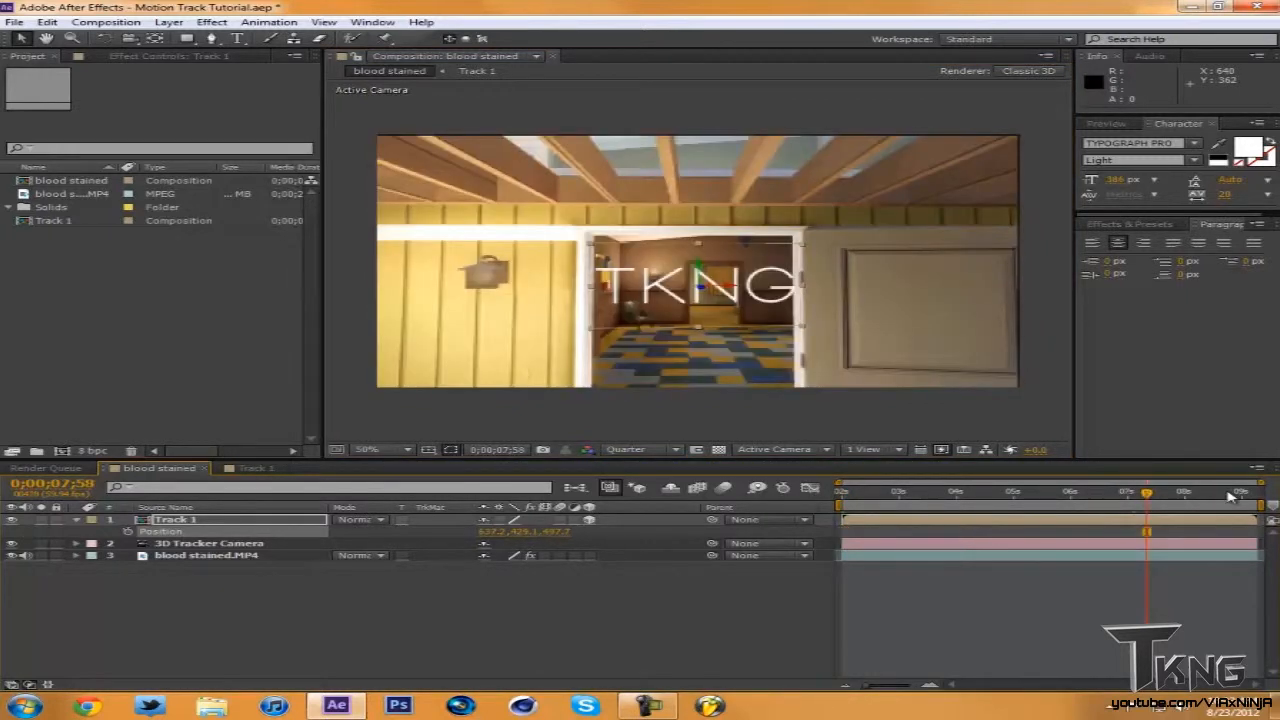
click(1190, 494)
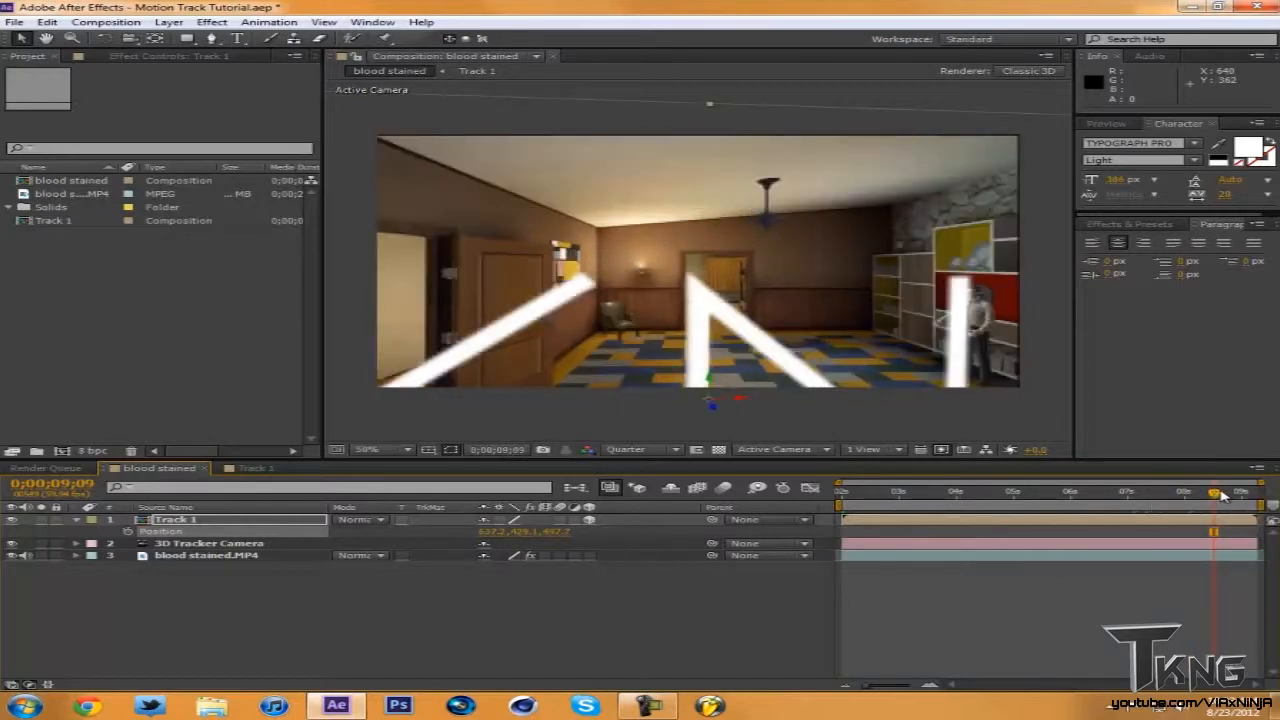
click(1238, 494)
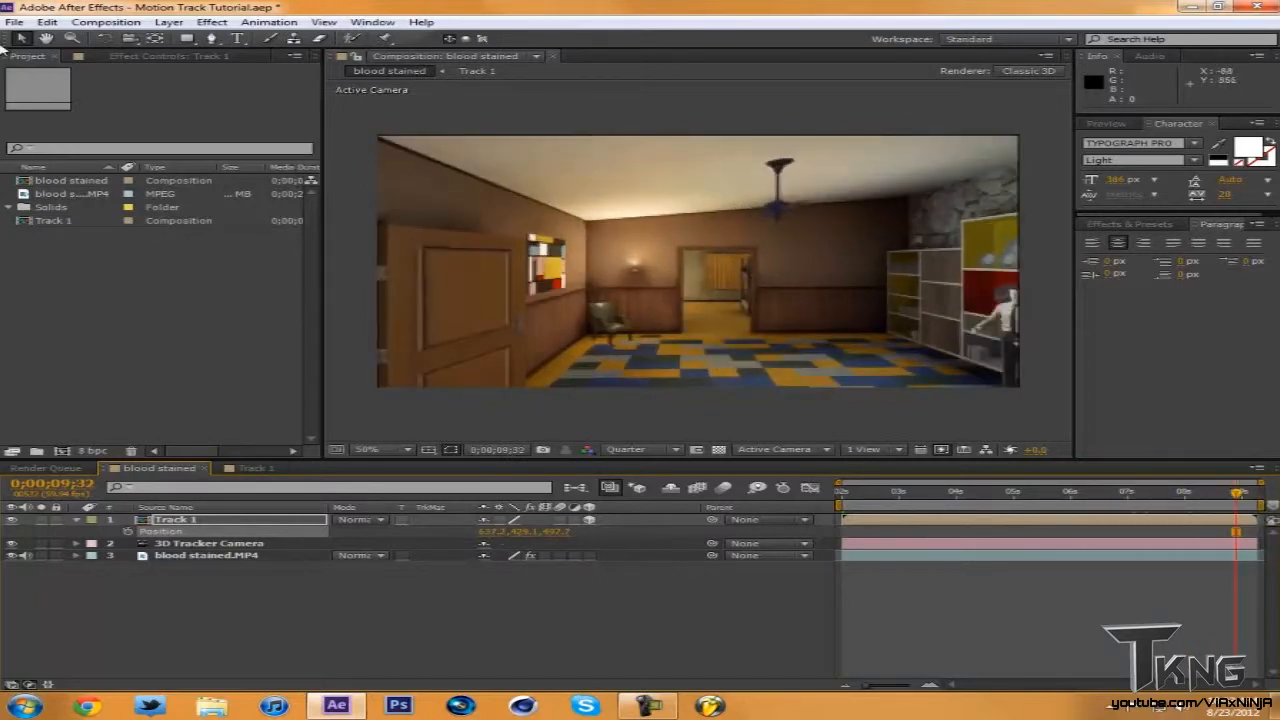
click(27, 24)
click(60, 136)
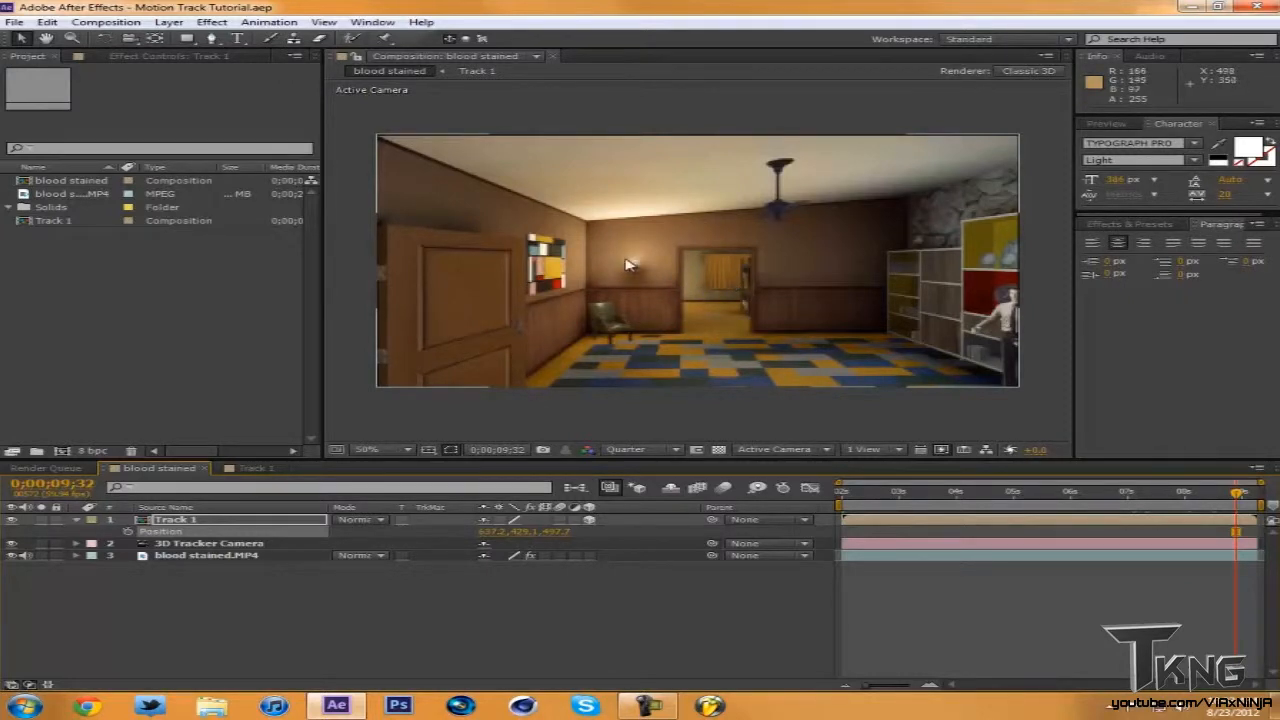
- Set the blood stained composition's duration to 0;00;20;17
click(1222, 493)
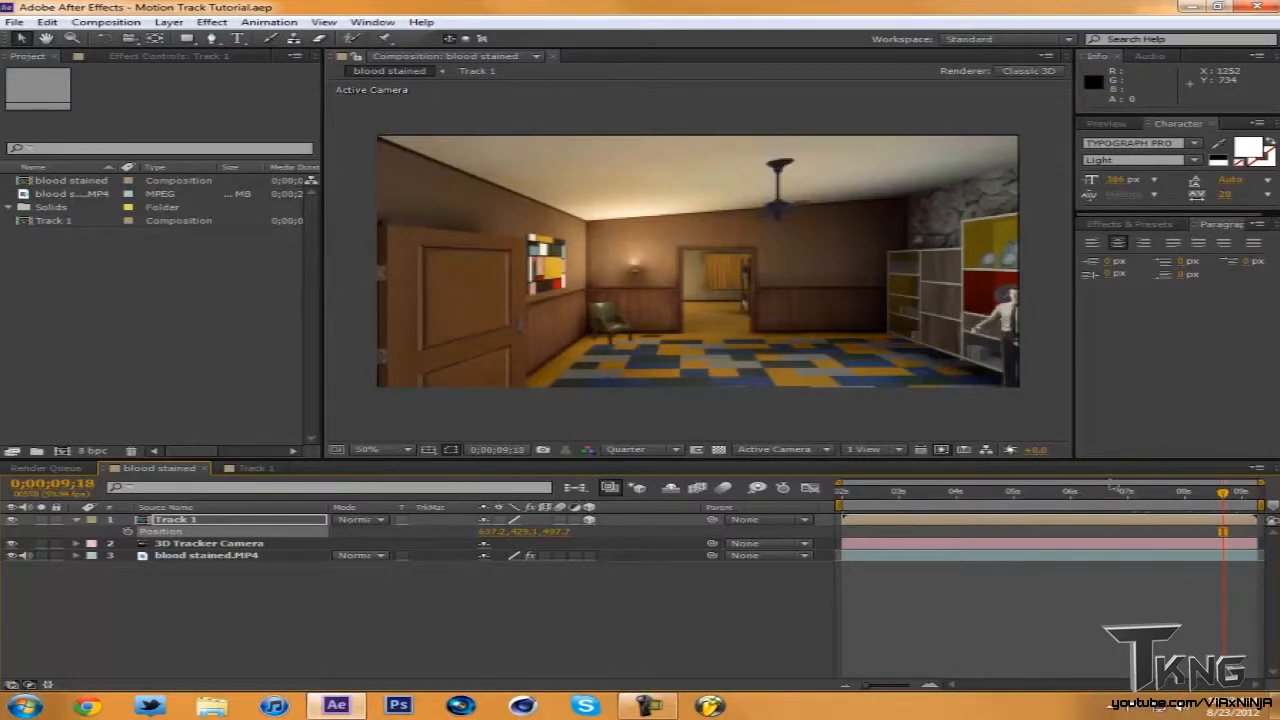
right_click(180, 468)
click(262, 258)
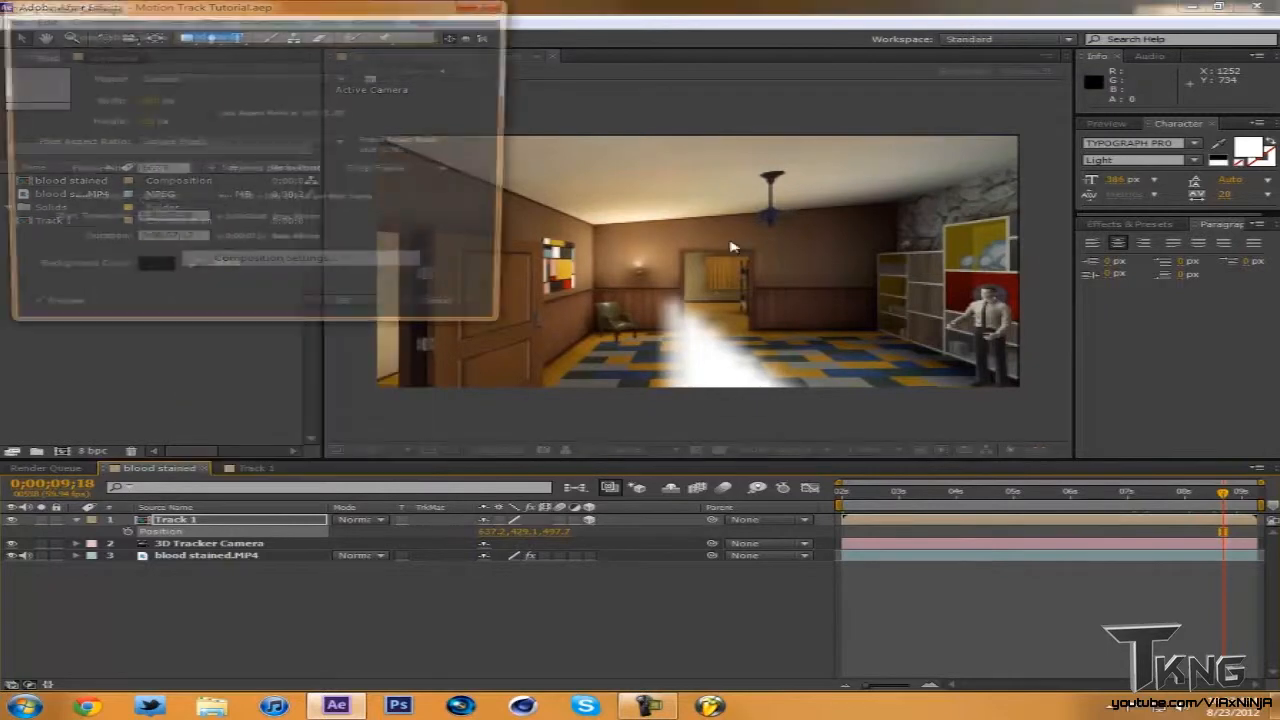
click(172, 242)
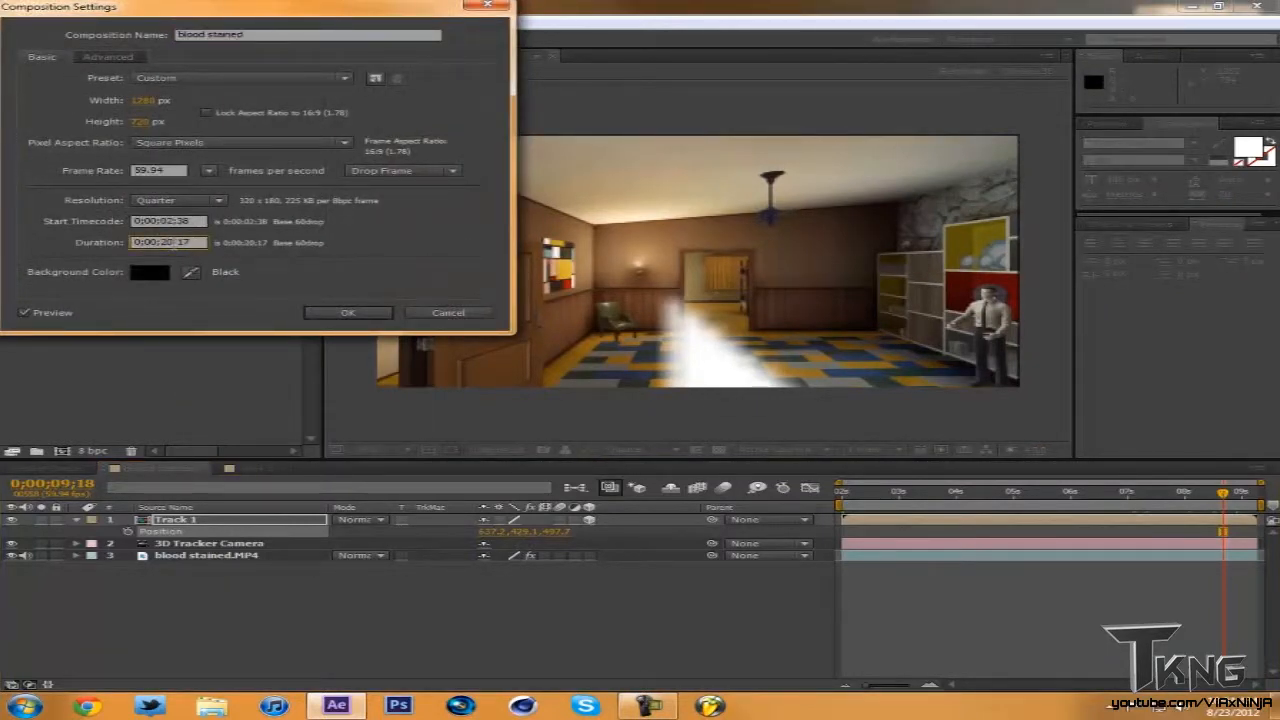
key(Return)
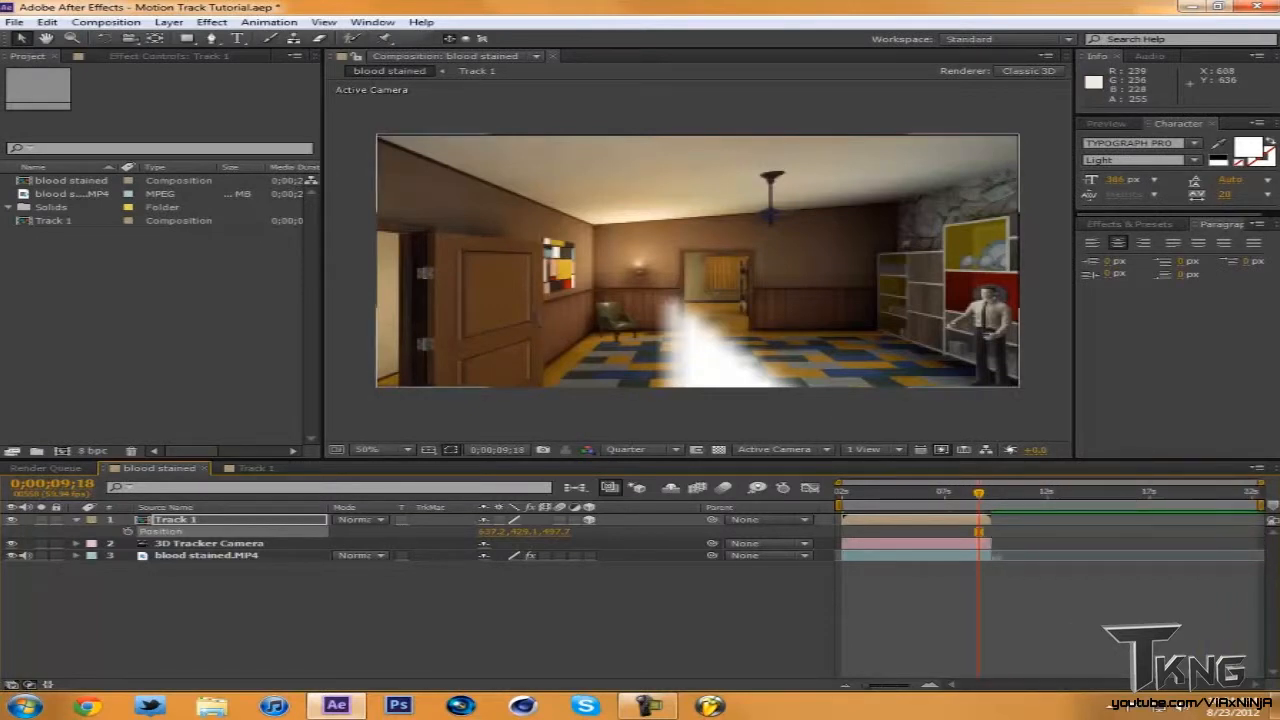
- Extend the blood stained.MP4 layer past the end of the Track 1 layer and go to 0;00;11;48 in the added footage
drag(992, 556, 1110, 556)
click(1015, 494)
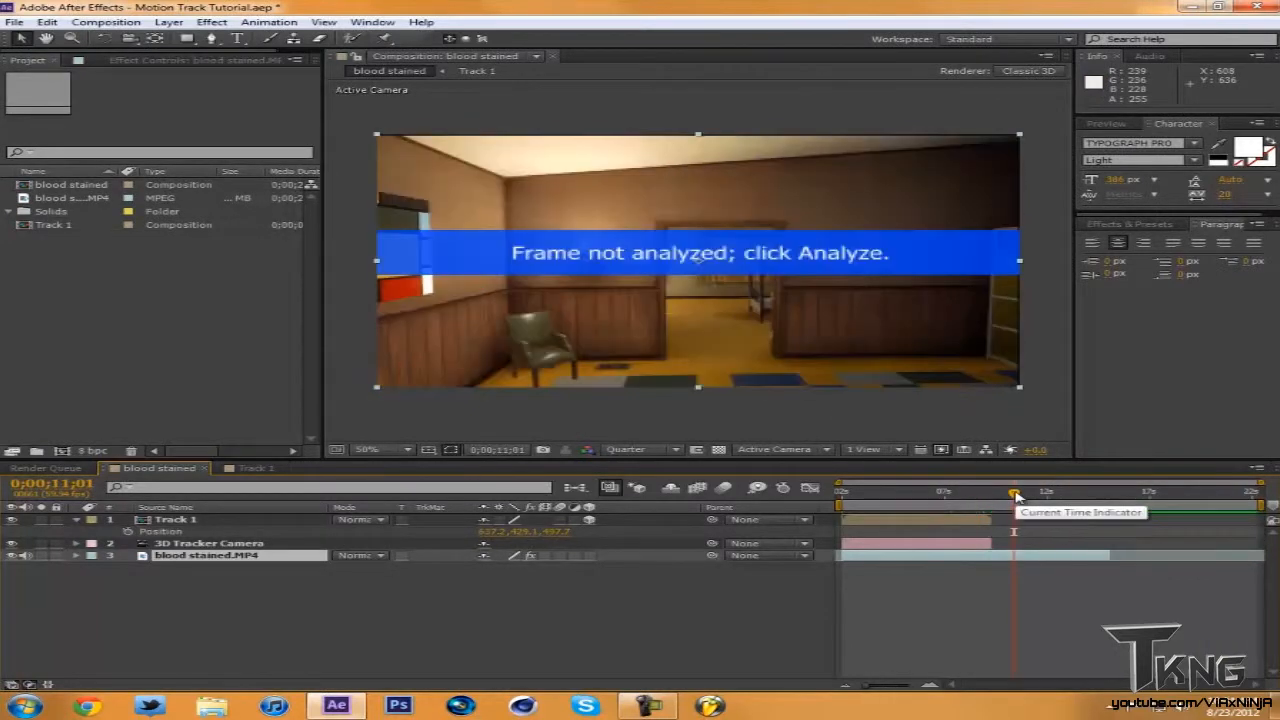
click(1067, 493)
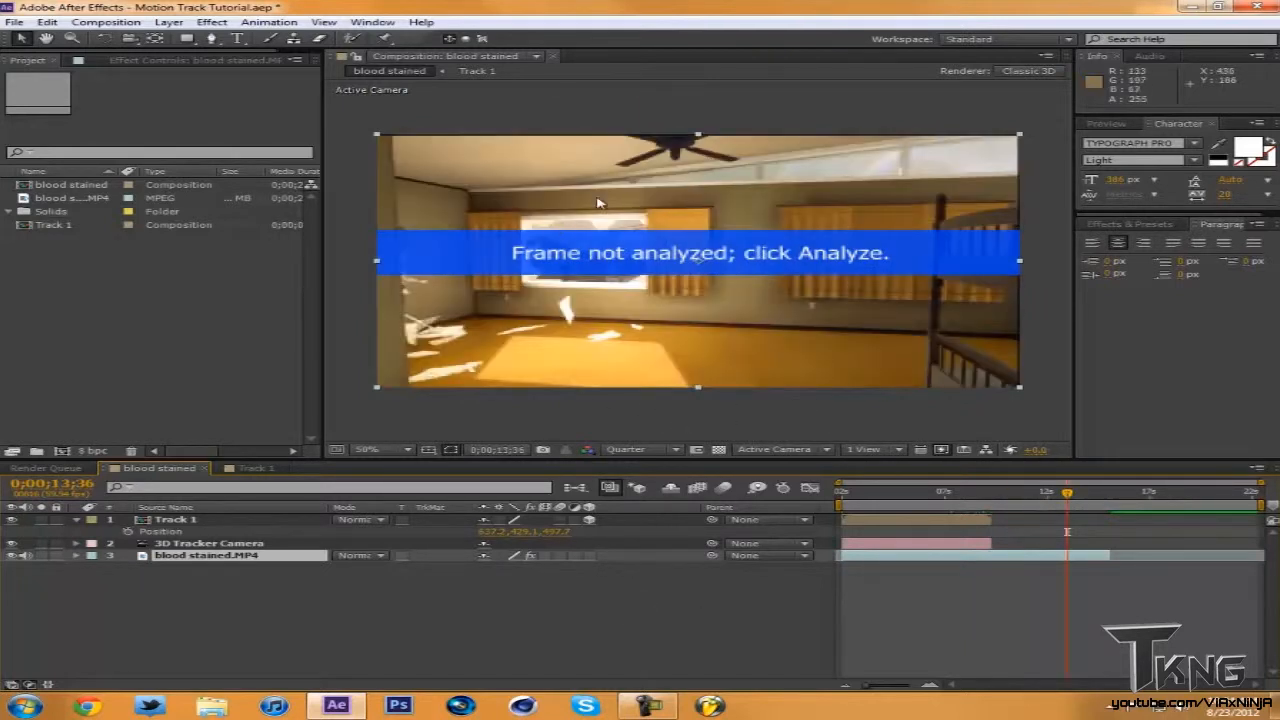
click(1045, 494)
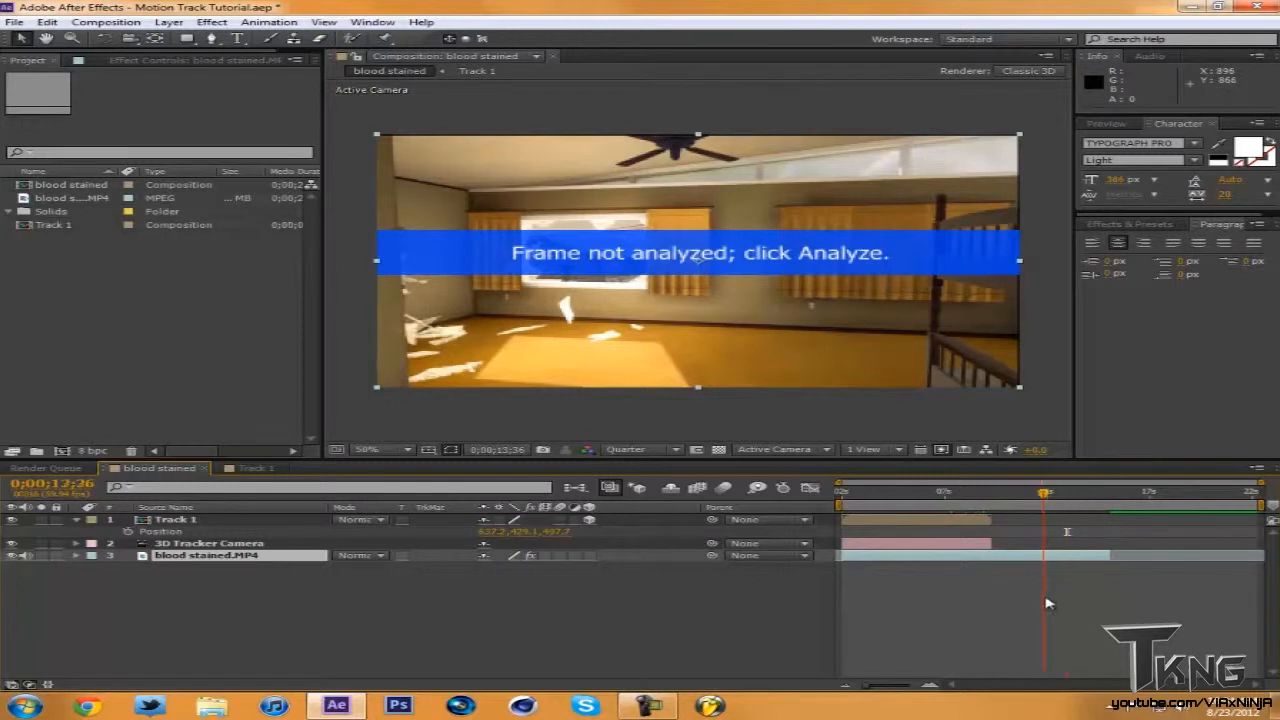
click(1030, 493)
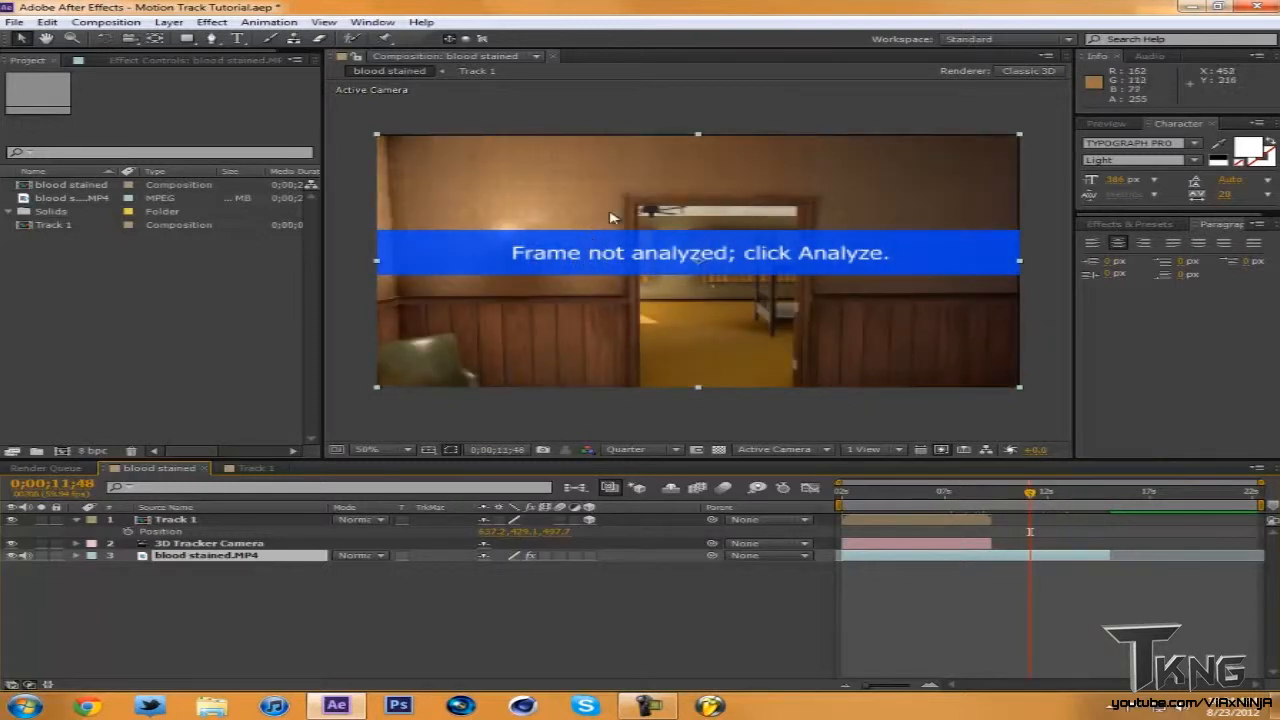
- Deselect the blood stained.MP4 layer and save the project
click(722, 686)
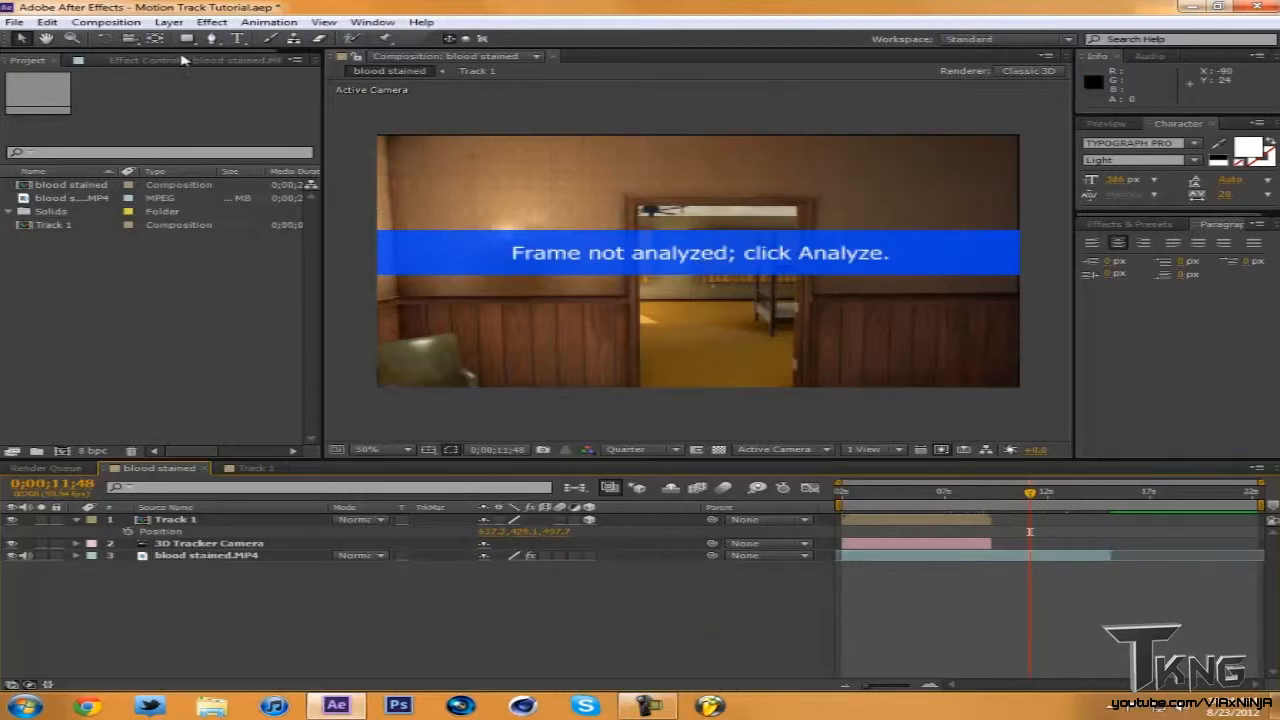
click(47, 21)
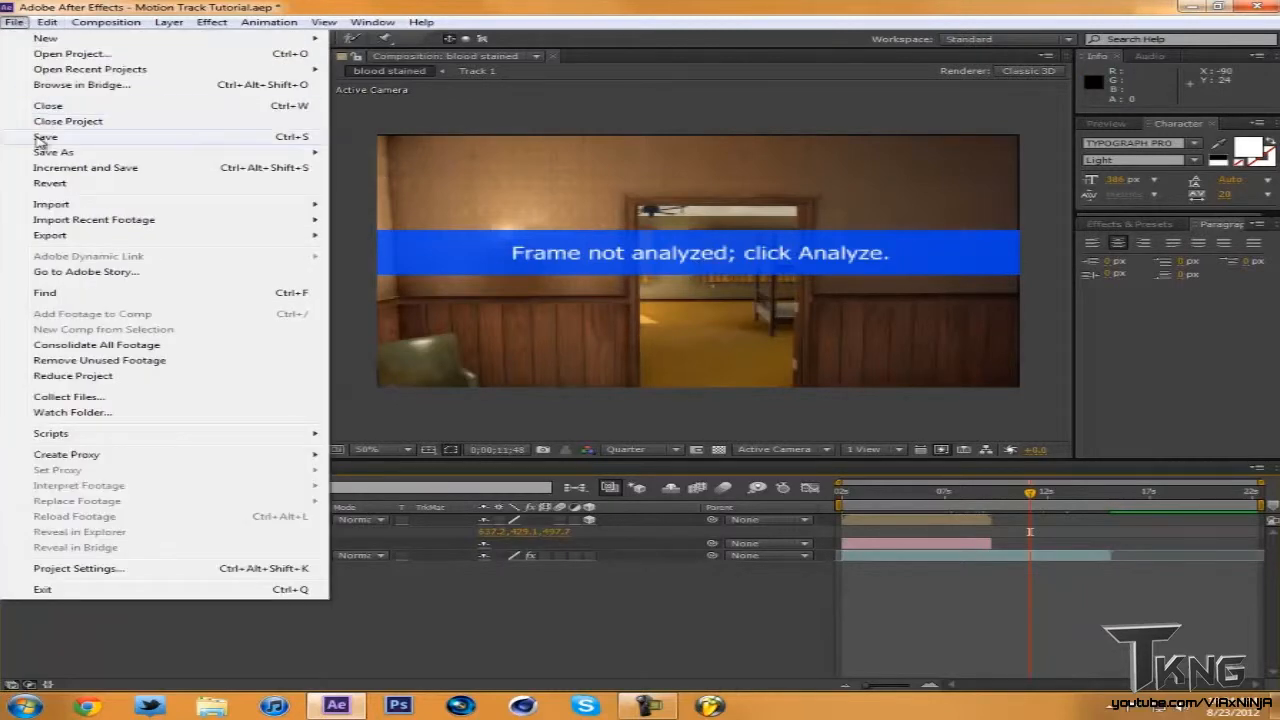
click(40, 134)
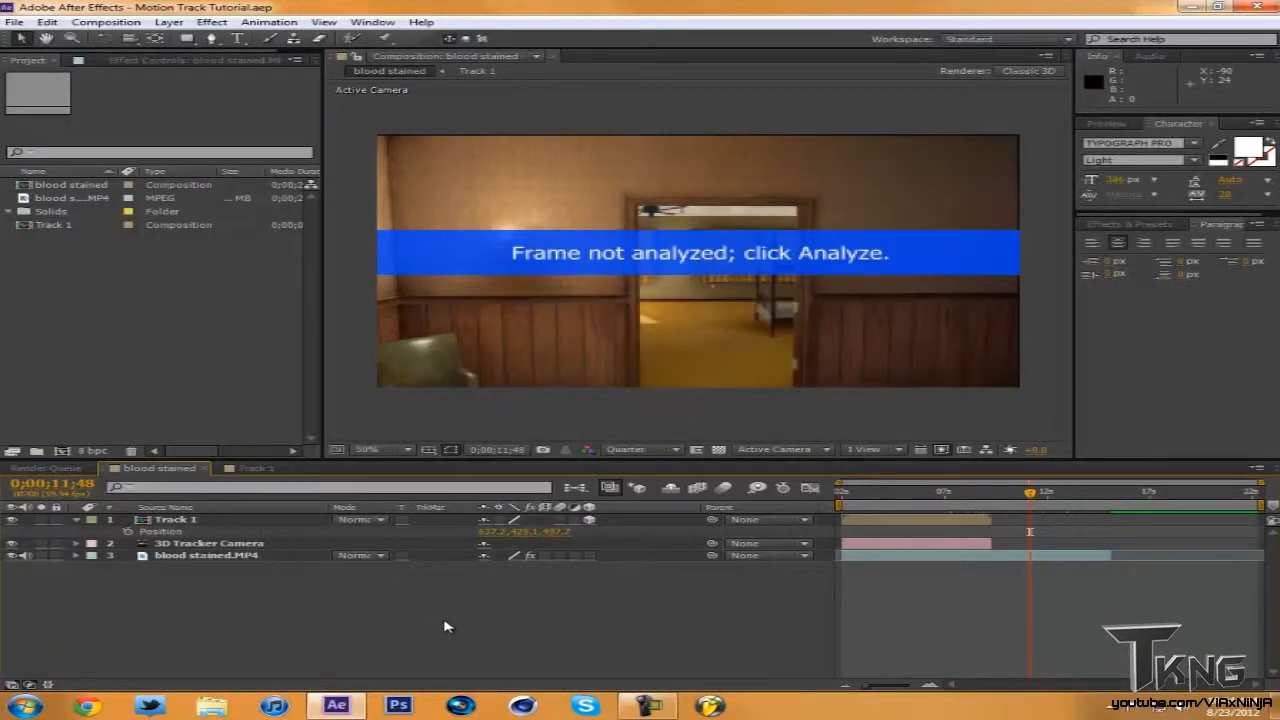